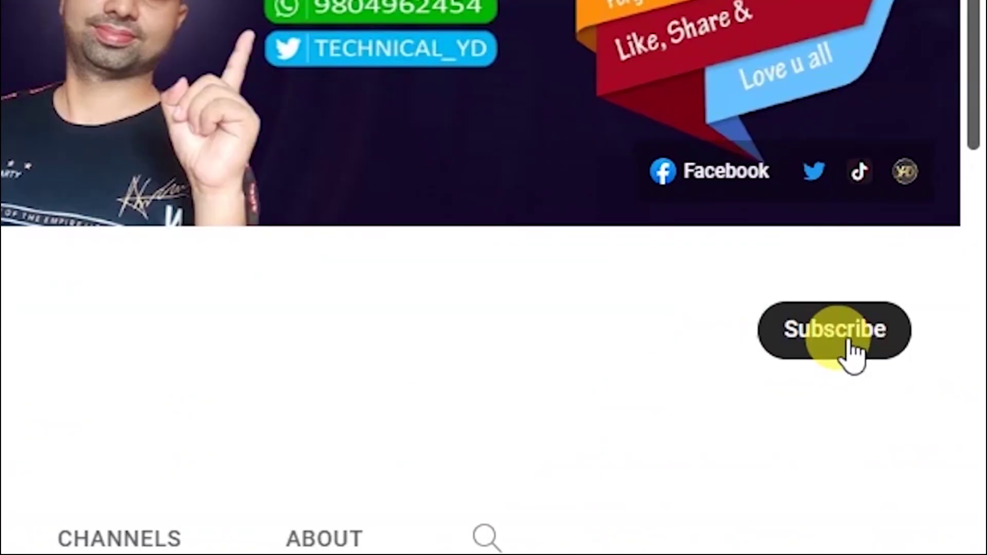
- Subscribe to the tutorial channel with the notification bell set to All
click(931, 254)
click(878, 343)
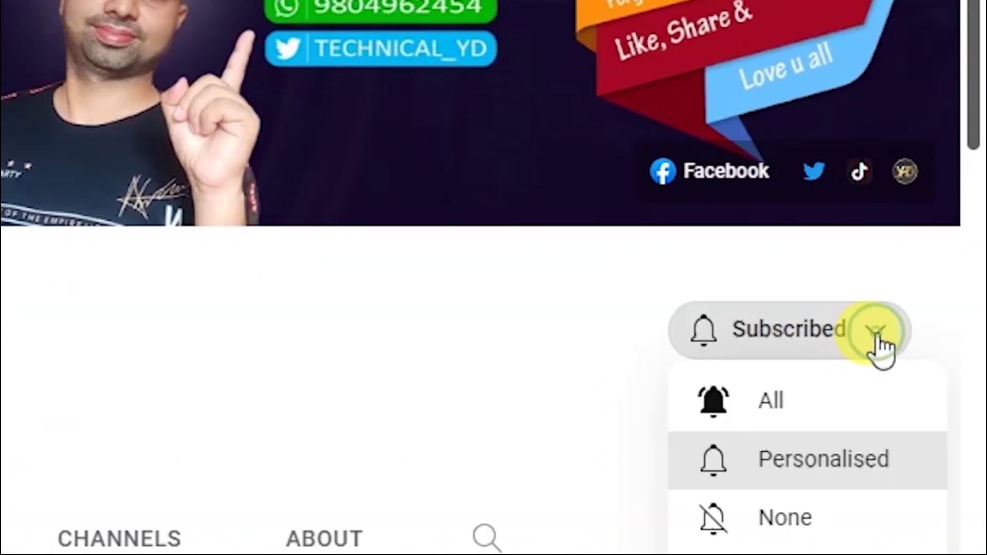
click(793, 407)
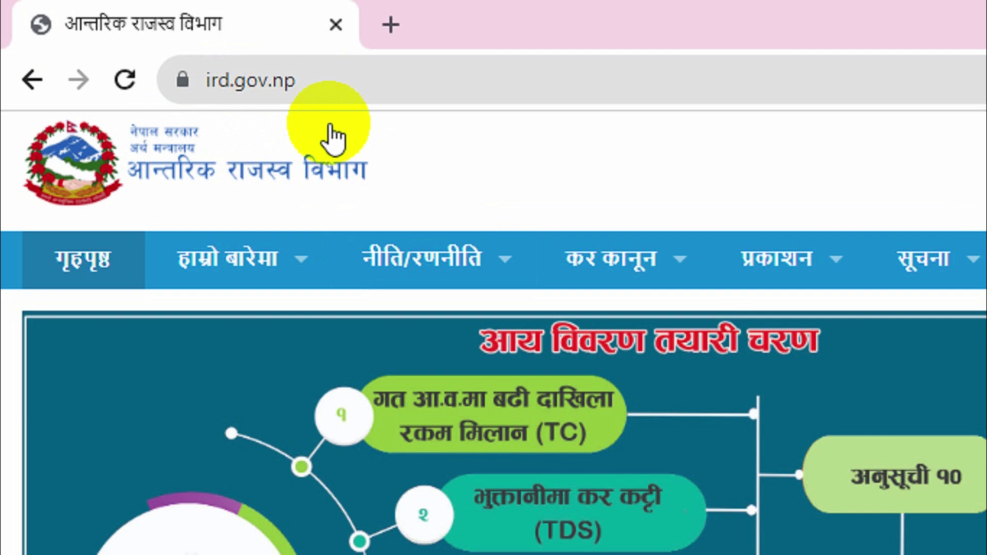
- Glance at the नीति/रणनीति menu, then open the करदाता पोर्टल taxpayer portal
click(501, 260)
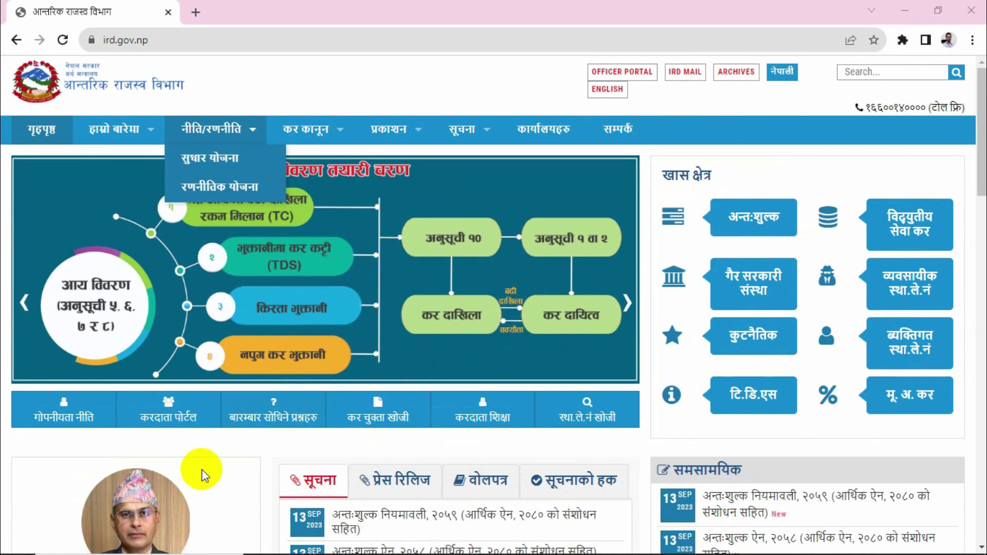
click(173, 448)
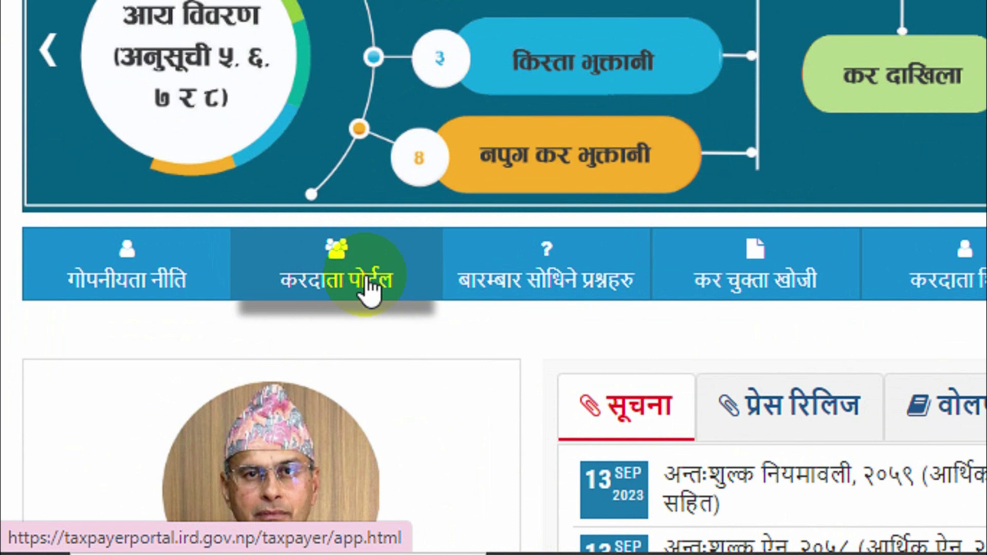
click(348, 276)
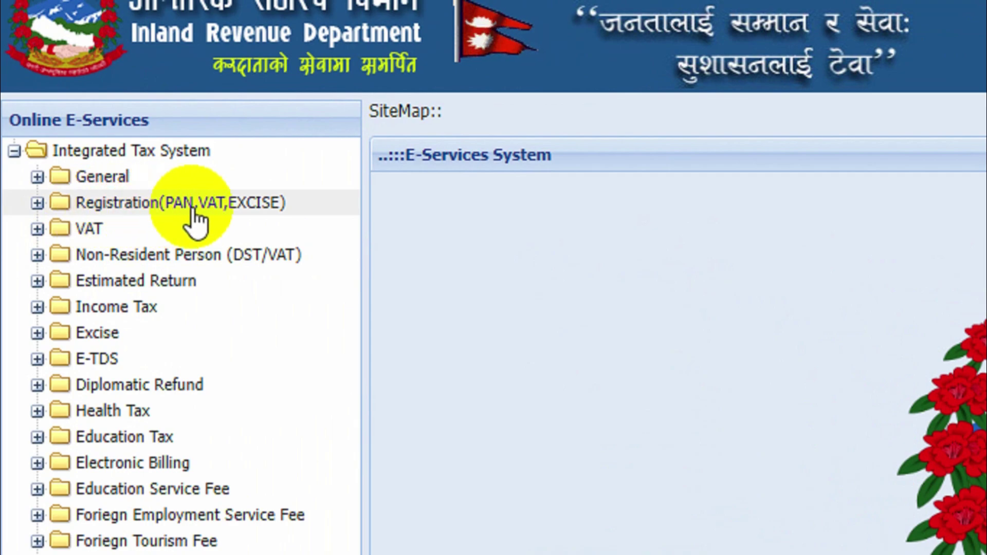
- Open Application For Registration under Registration(PAN,VAT,EXCISE) and fill the username and password fields
click(37, 205)
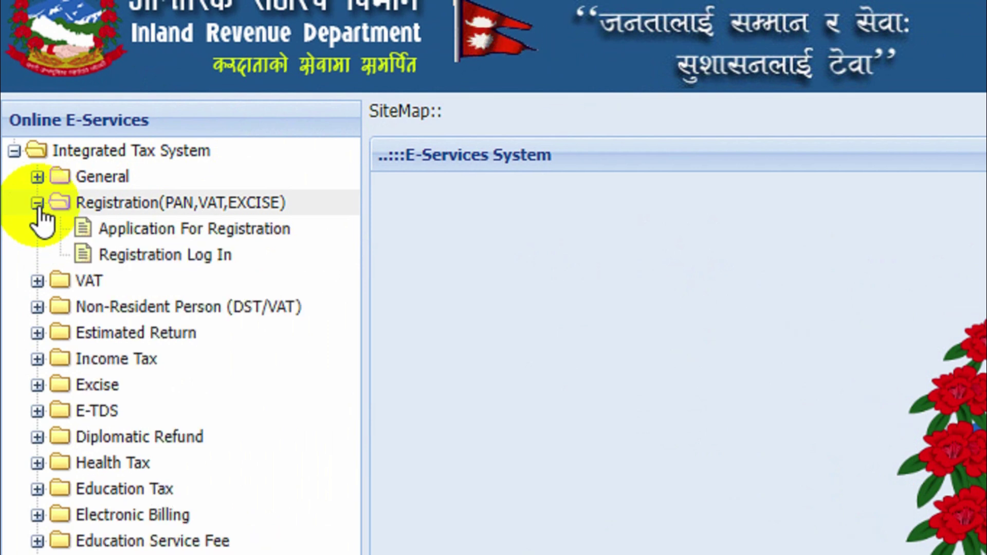
click(169, 231)
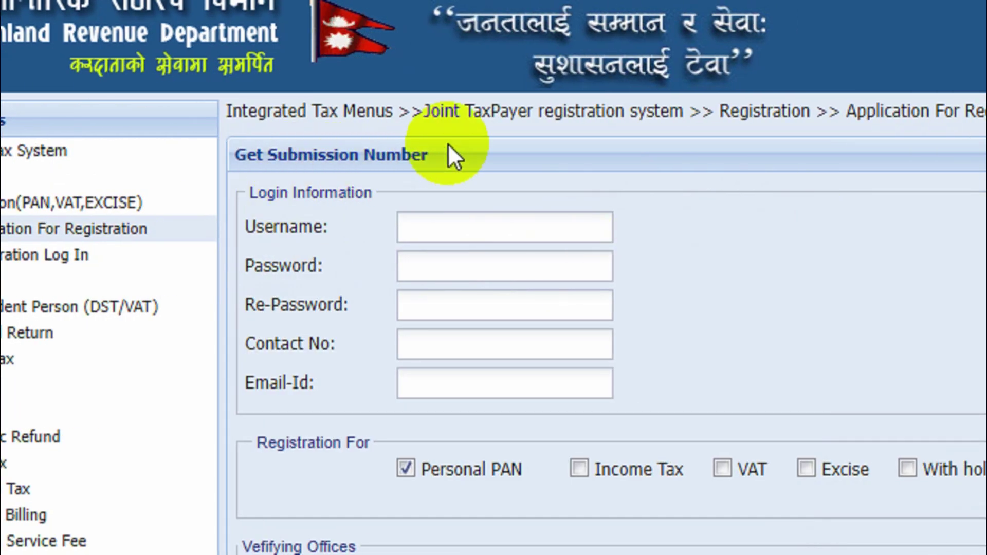
click(454, 234)
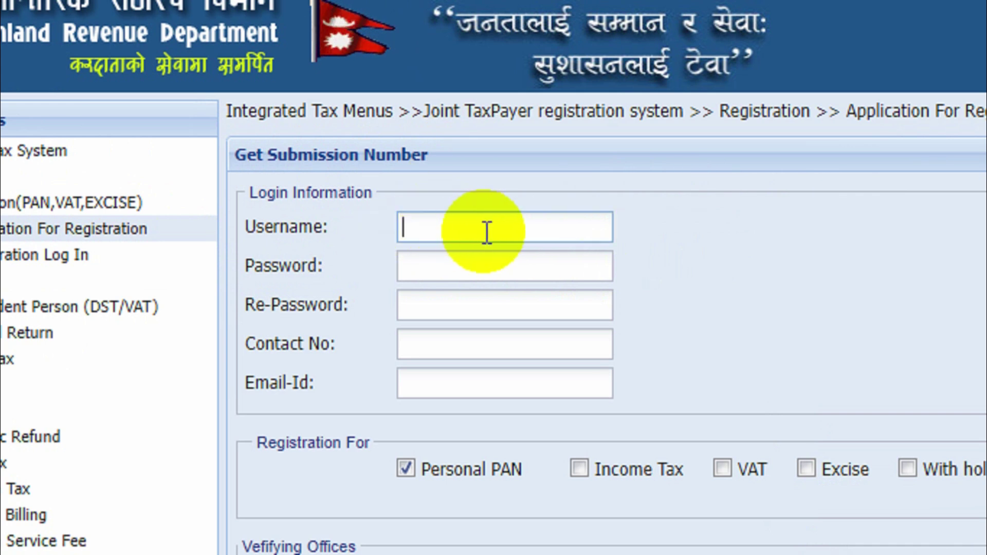
click(440, 268)
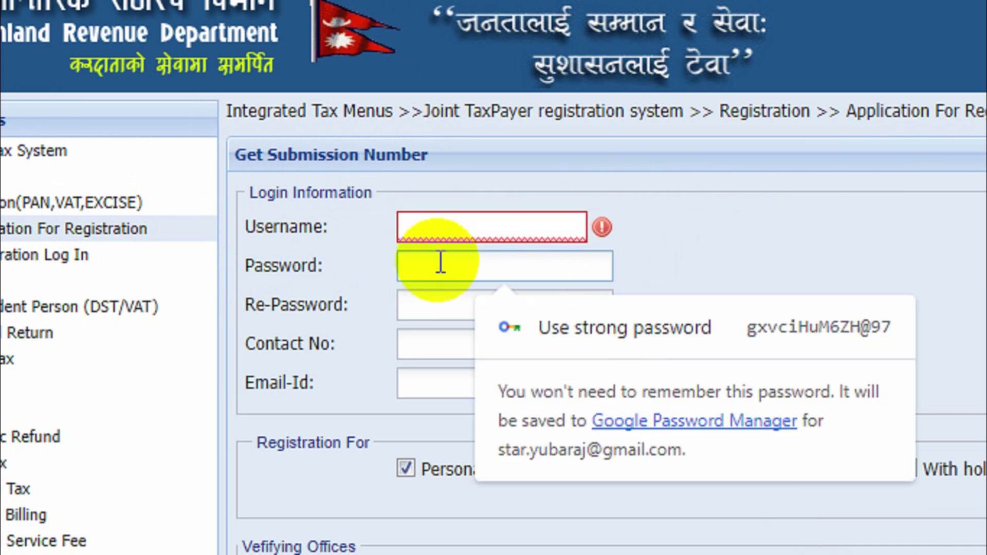
click(435, 304)
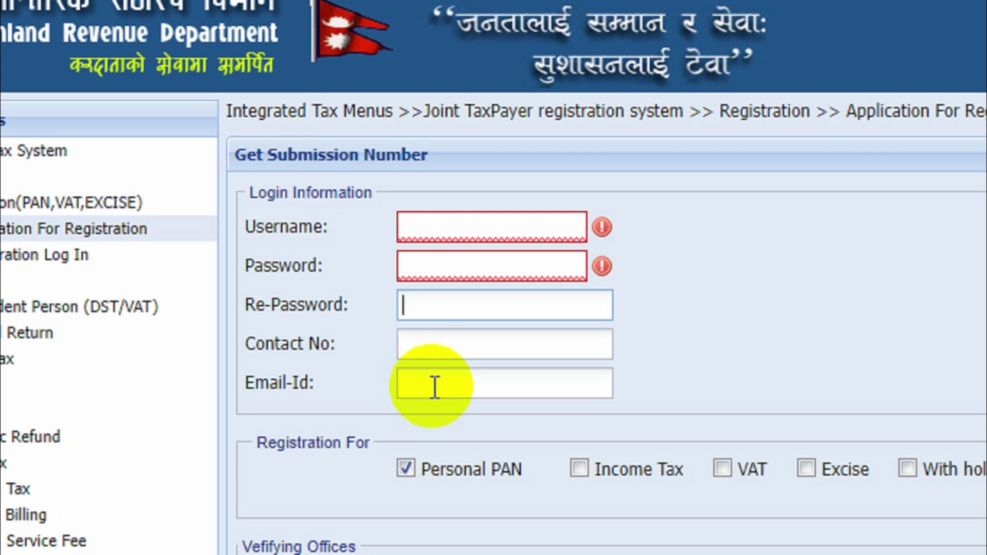
scroll(432, 453, down, 2)
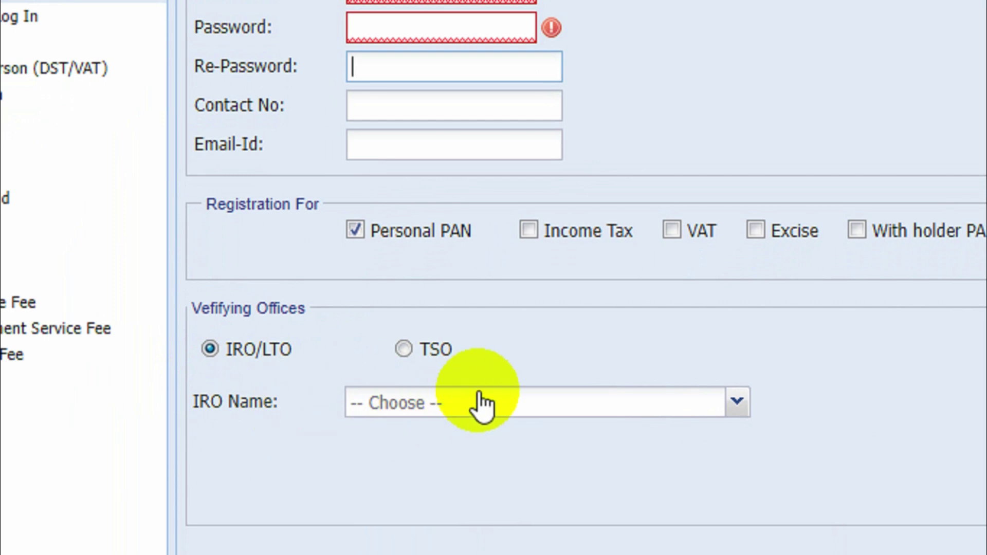
- Choose क.से.का. धनकुटा as the verifying office and confirm the registration with Yes
click(479, 403)
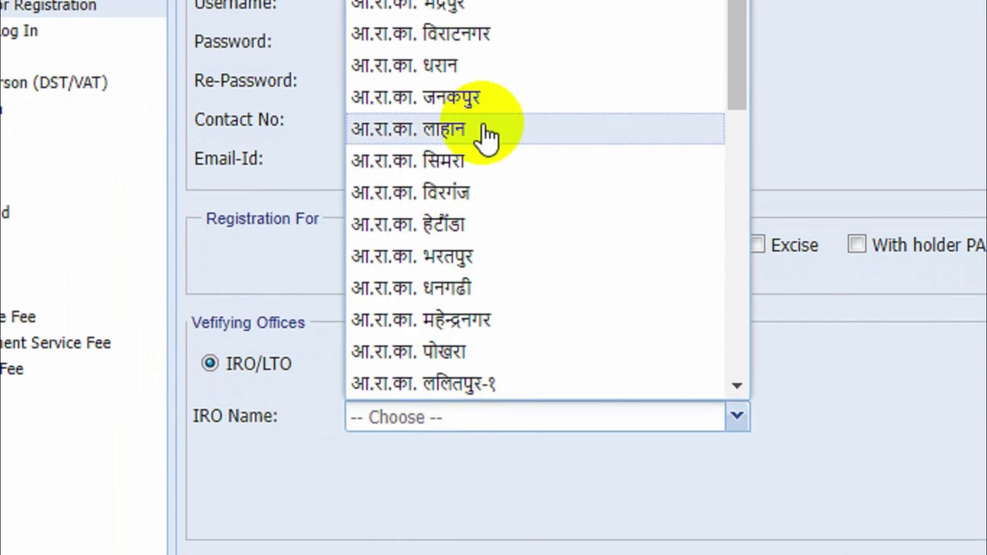
scroll(474, 149, down, 8)
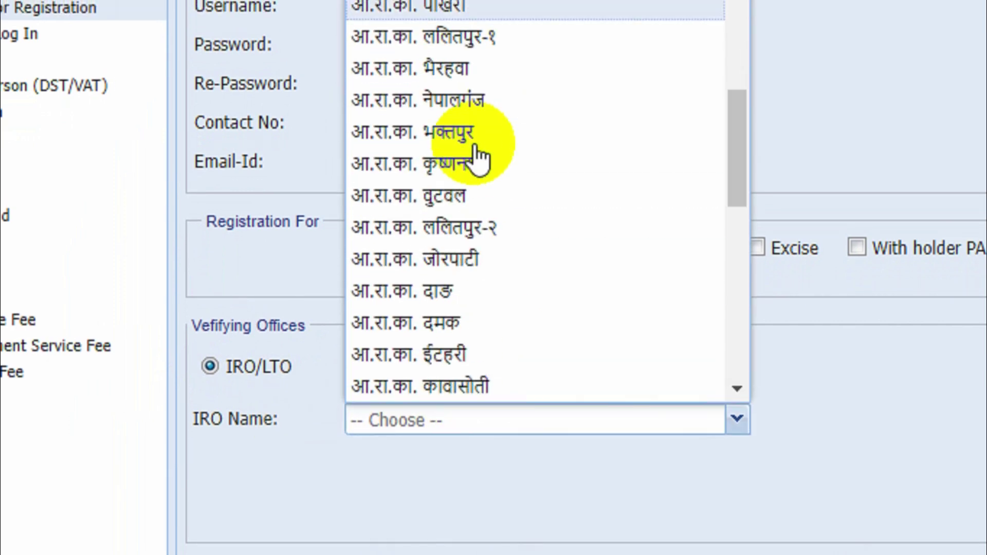
scroll(478, 199, down, 3)
scroll(479, 198, up, 11)
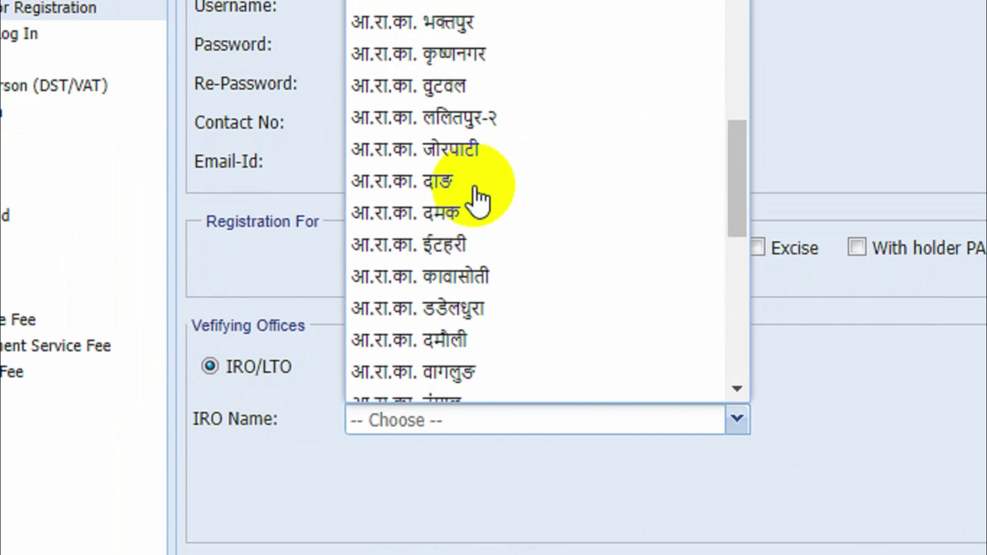
click(471, 72)
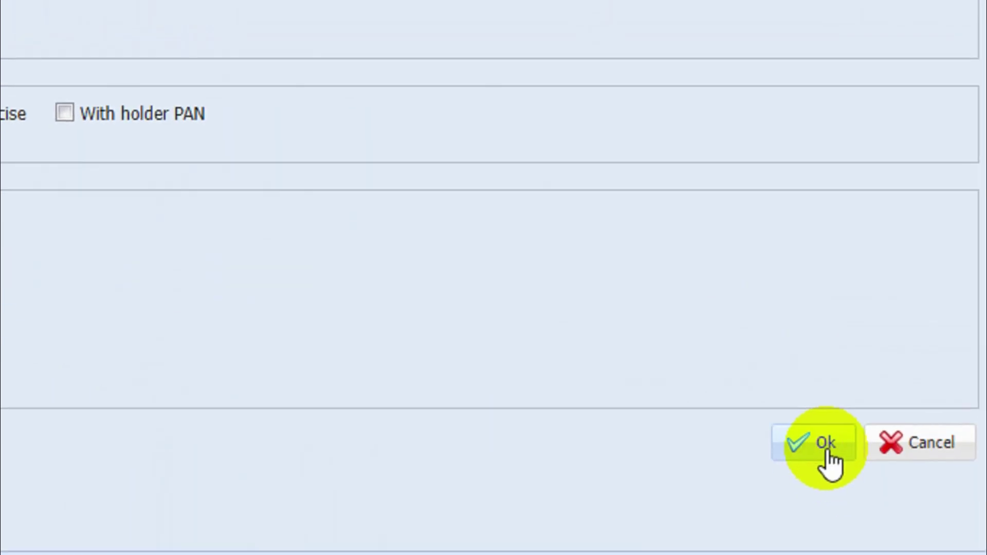
click(808, 449)
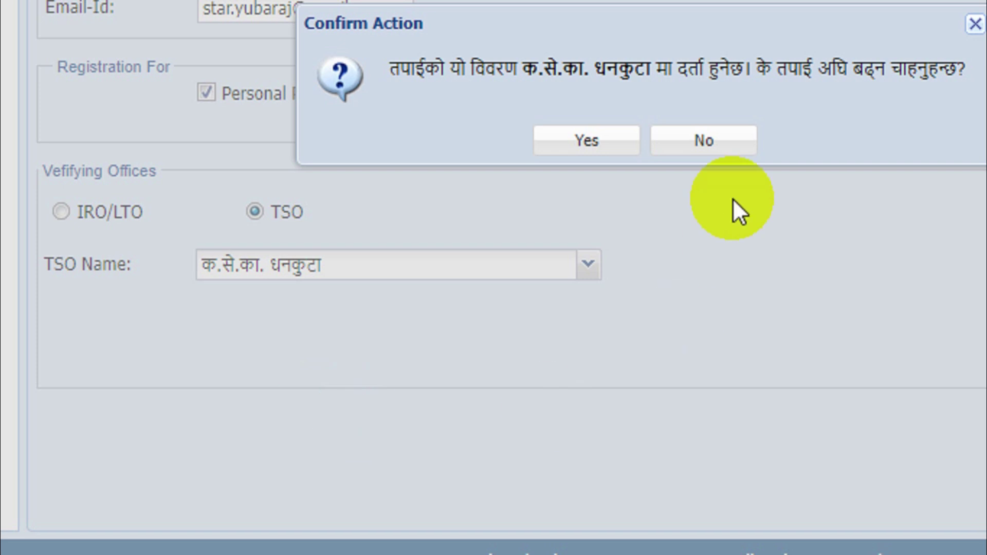
click(601, 154)
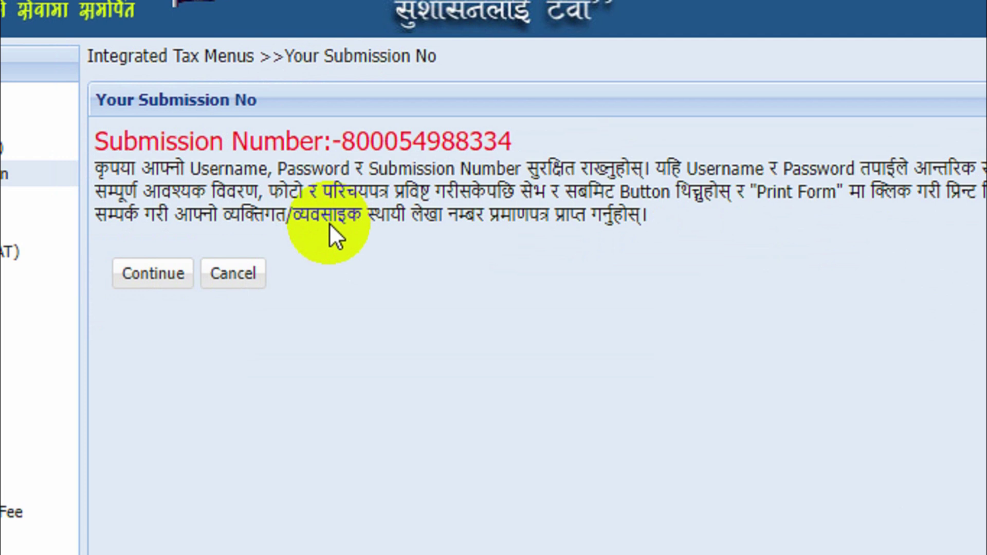
- Select the issued submission number line and proceed to the E-Person Registration form
triple_click(303, 142)
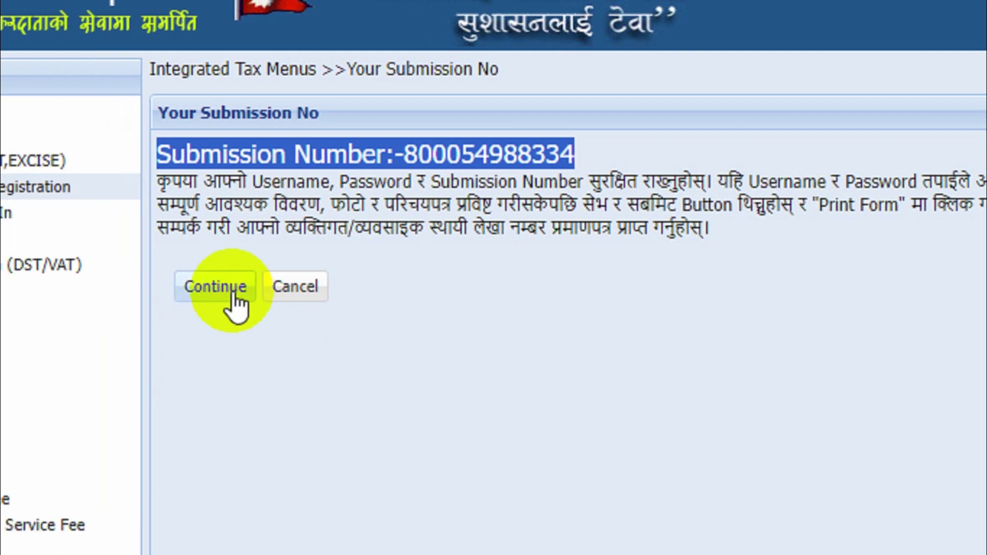
click(231, 286)
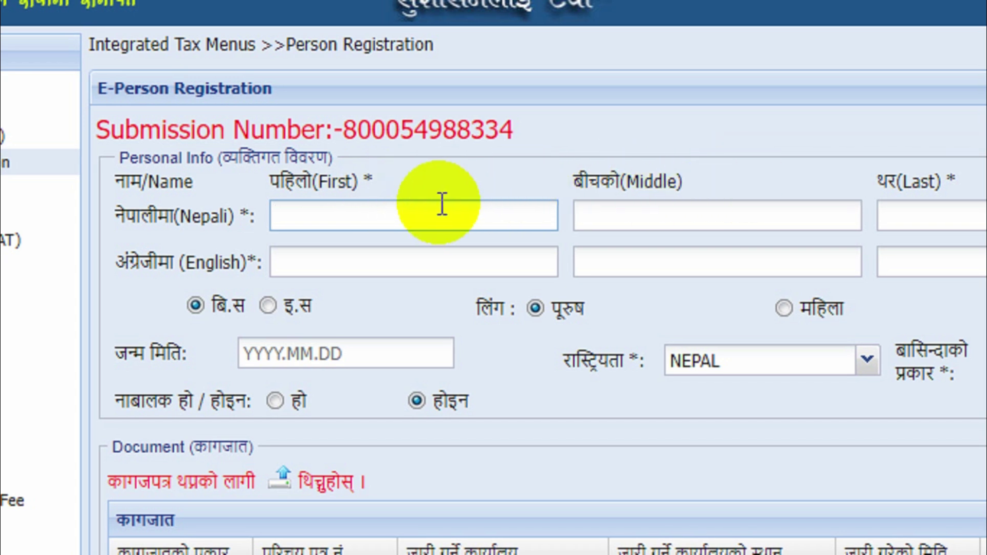
- Fill in the applicant's Nepali and English first, middle and last names
click(385, 215)
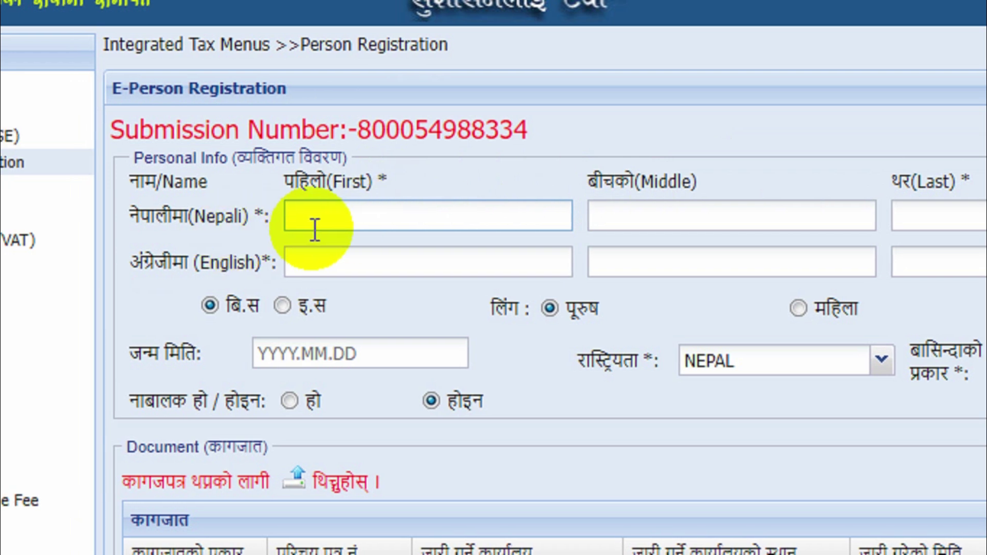
click(719, 218)
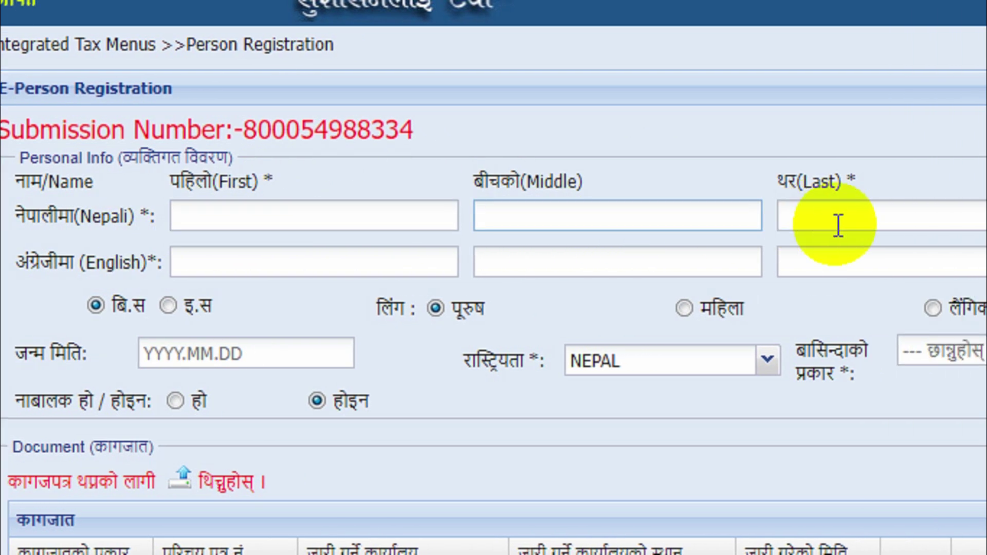
click(951, 221)
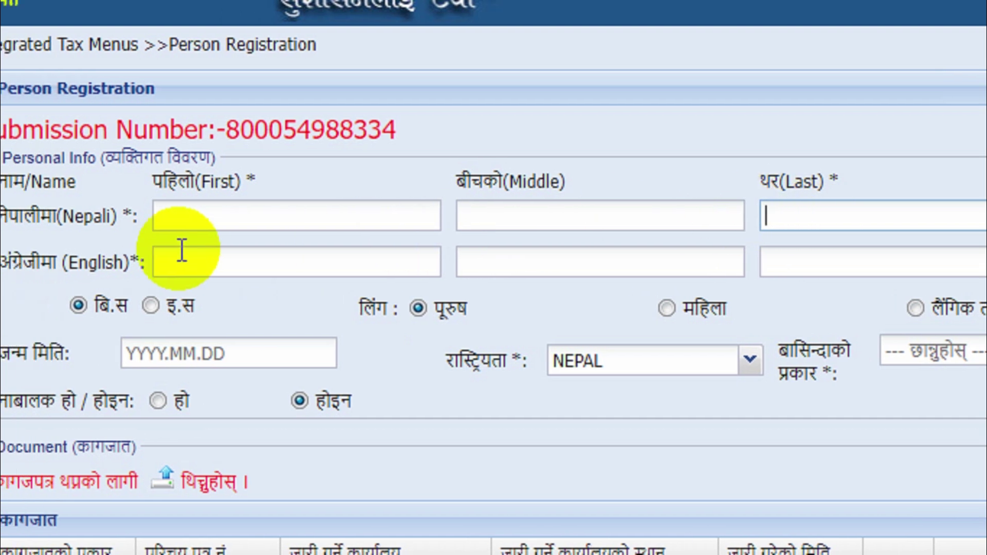
click(183, 265)
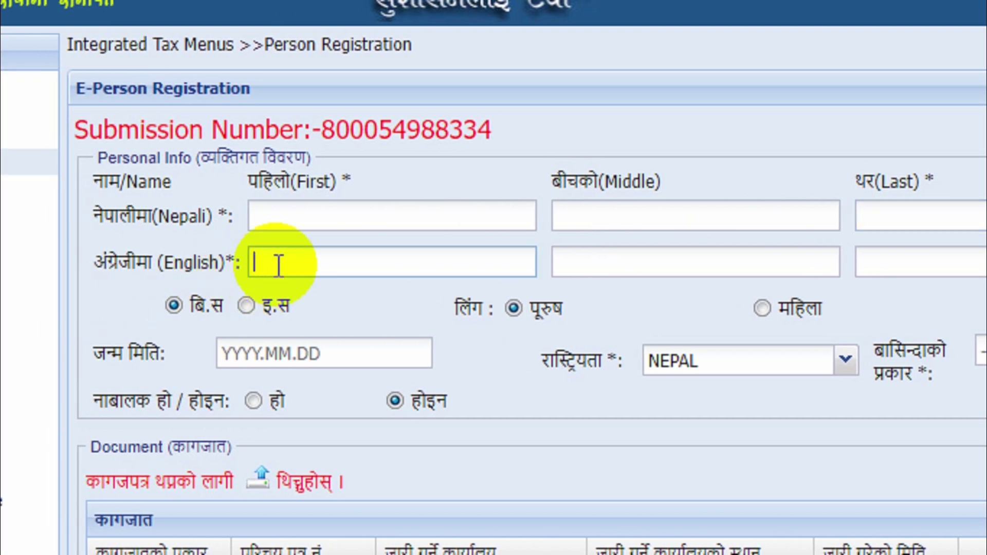
click(278, 265)
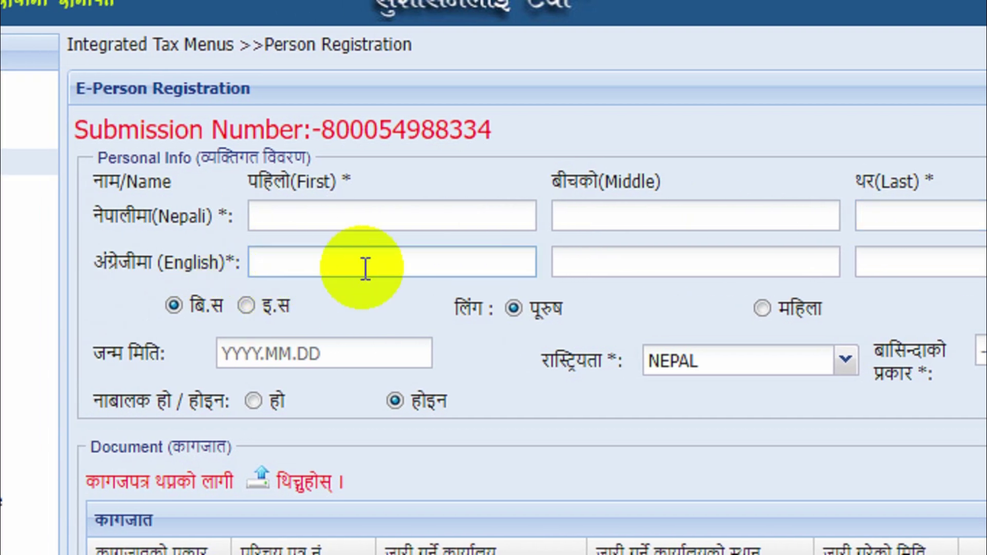
click(572, 270)
click(925, 262)
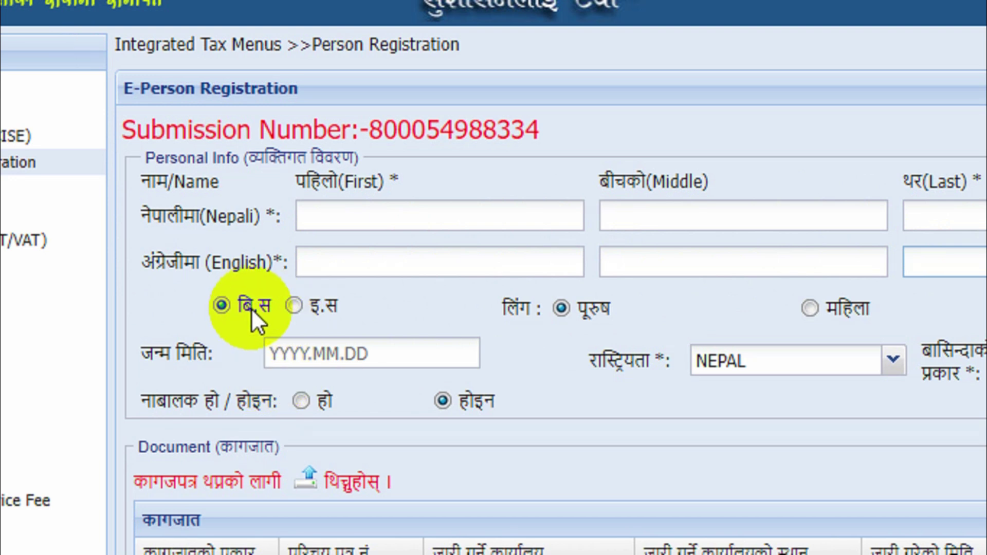
click(292, 308)
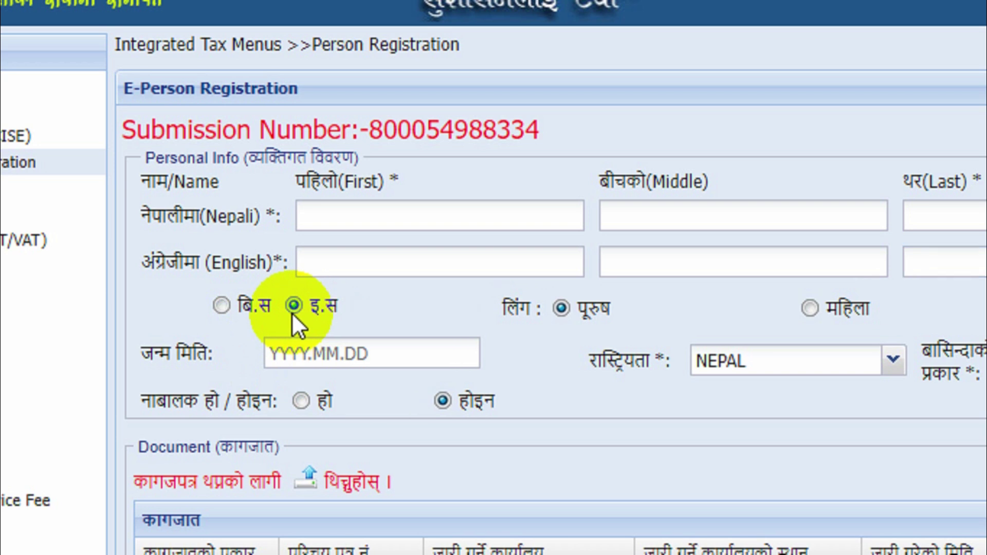
click(247, 309)
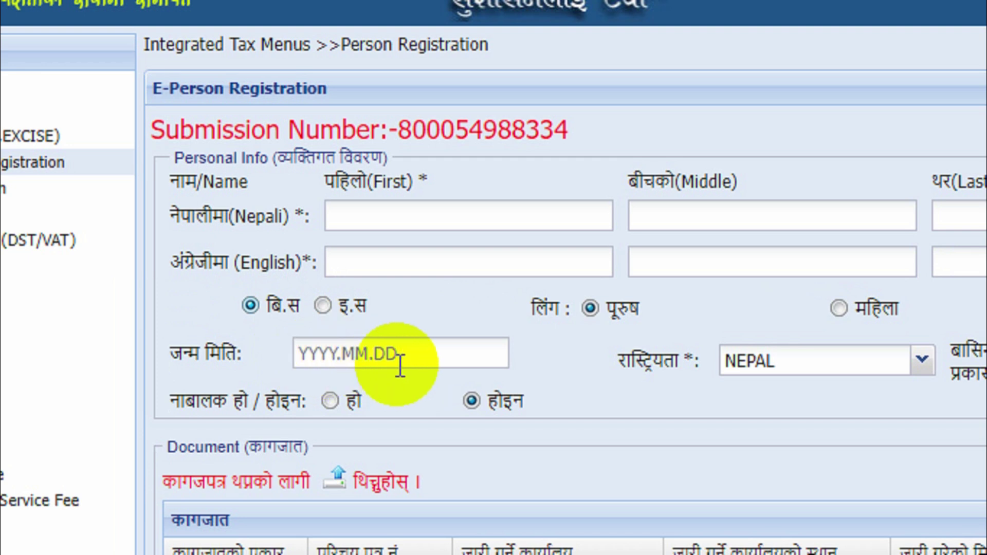
click(319, 360)
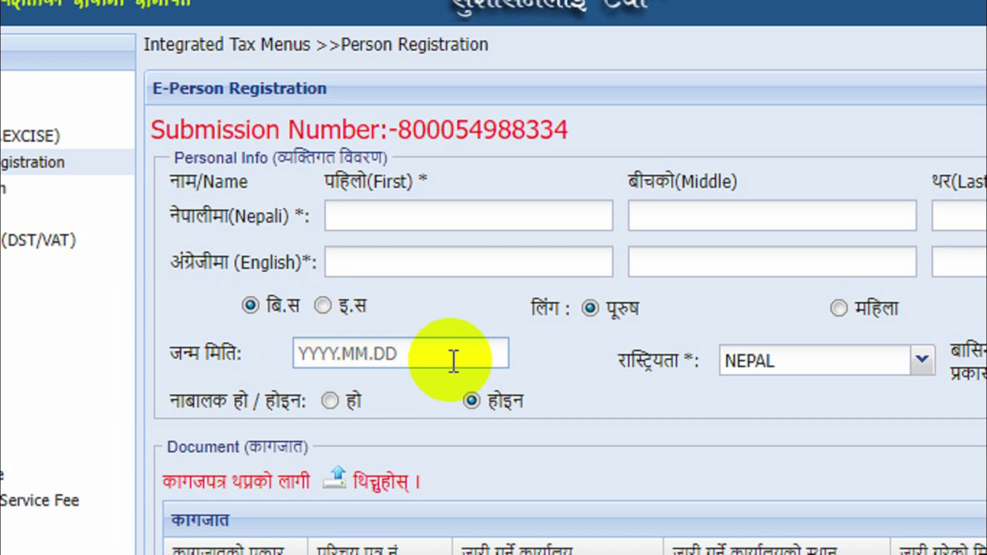
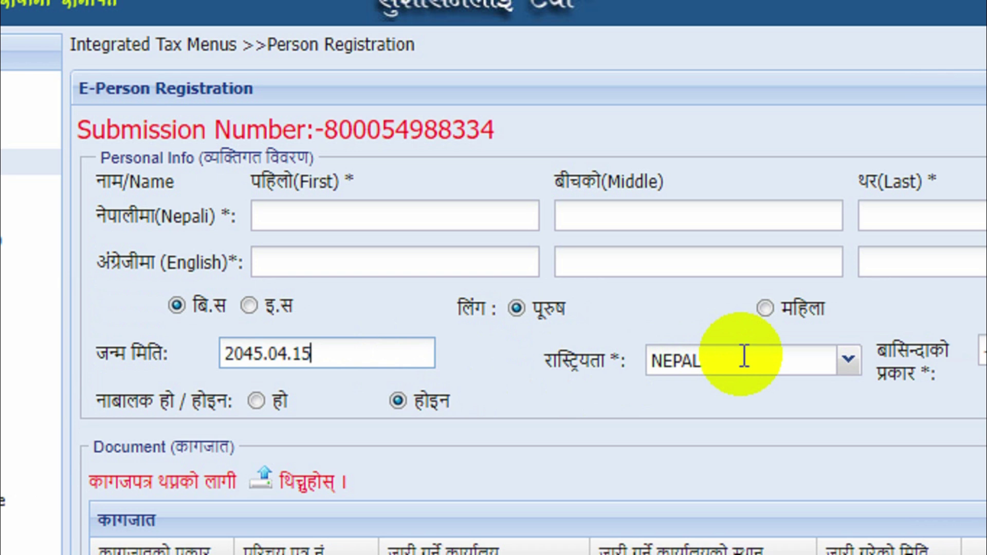
- Keep nationality NEPAL and choose Resident/बासिन्दा as the residency type
click(847, 361)
click(847, 361)
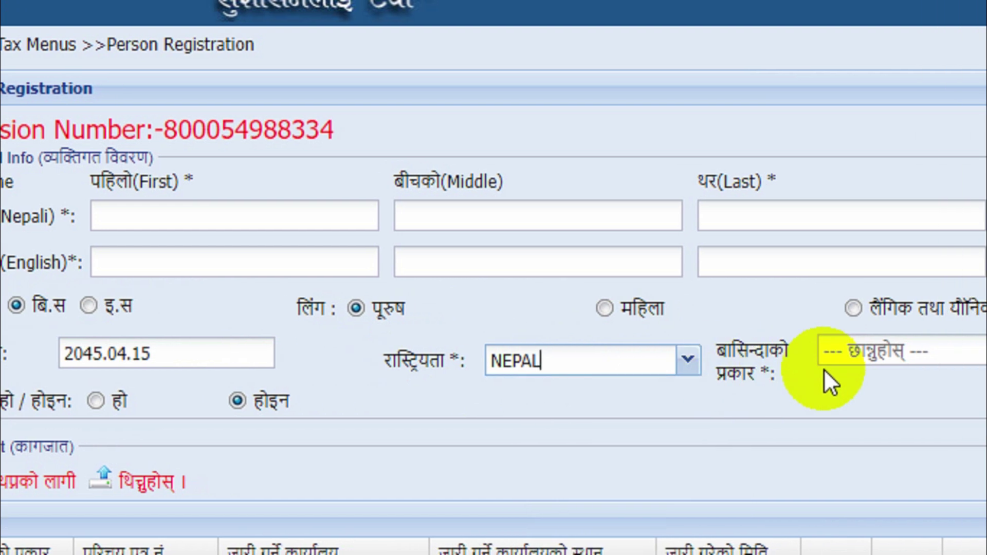
click(821, 353)
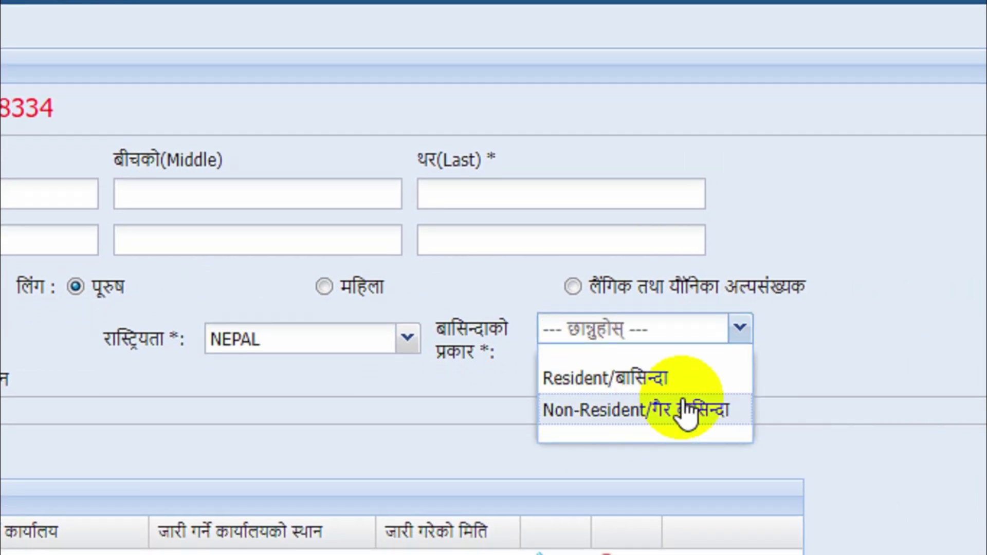
click(619, 388)
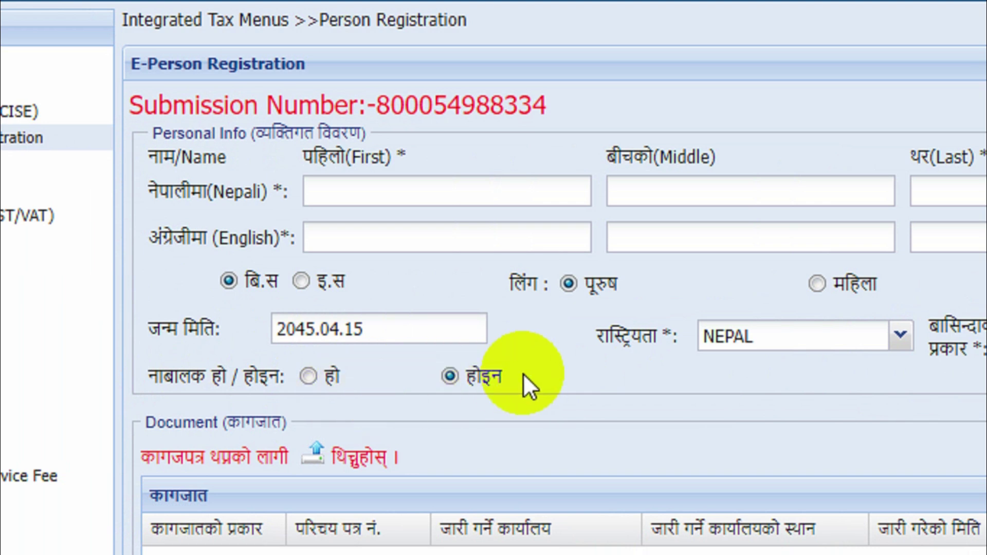
scroll(523, 373, down, 5)
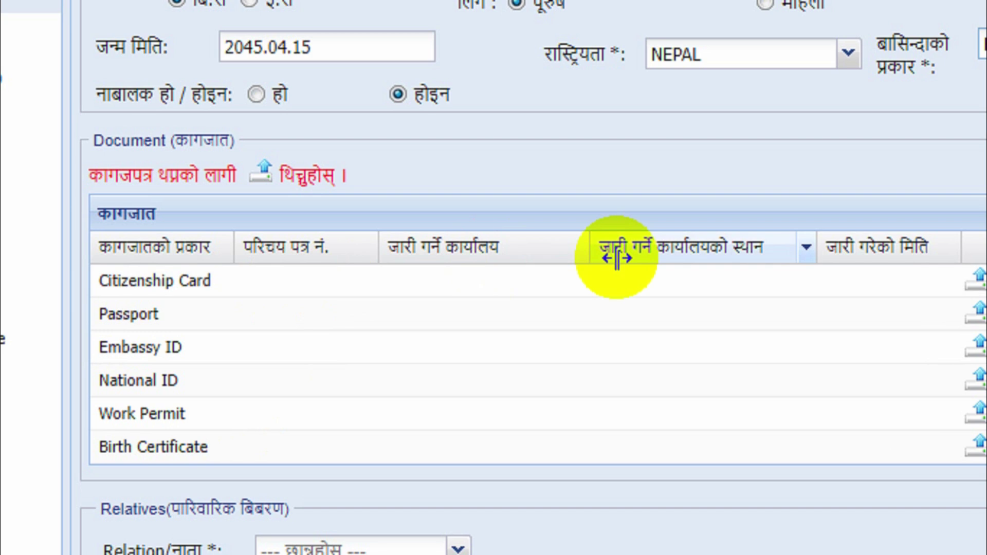
click(749, 282)
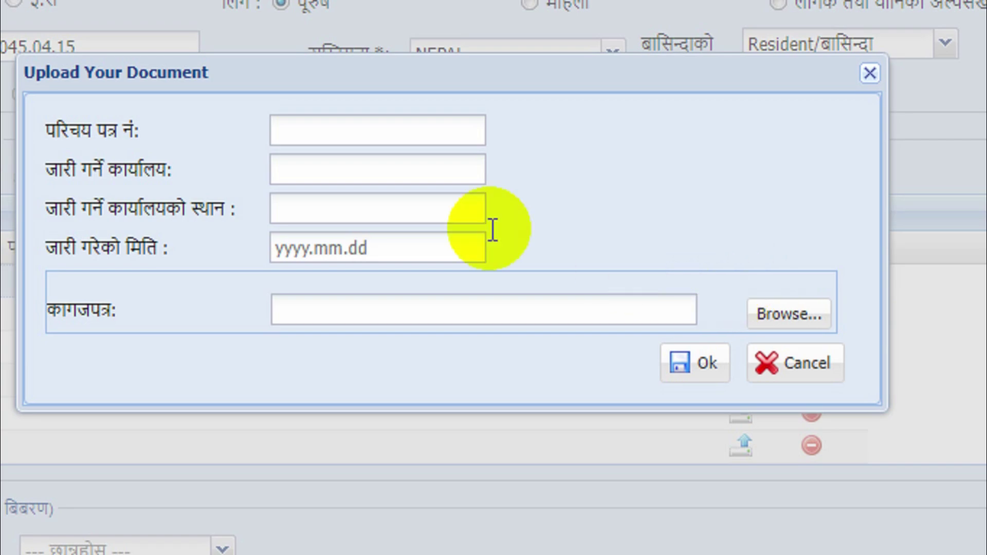
click(321, 134)
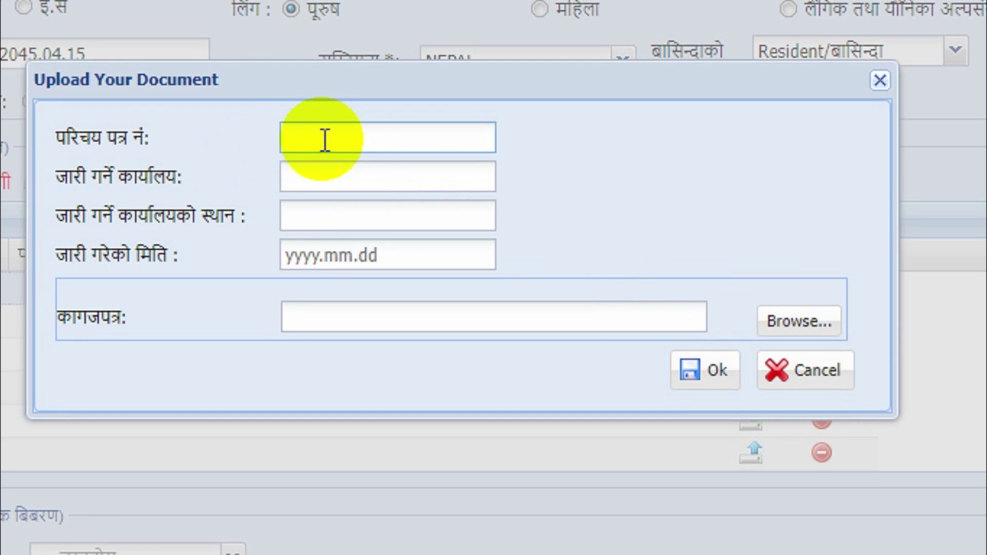
click(322, 185)
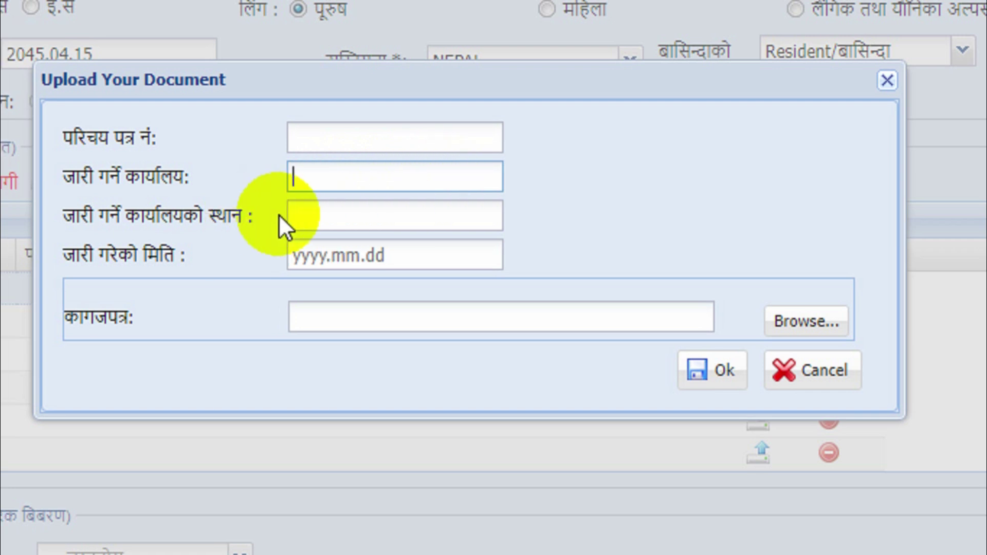
click(387, 215)
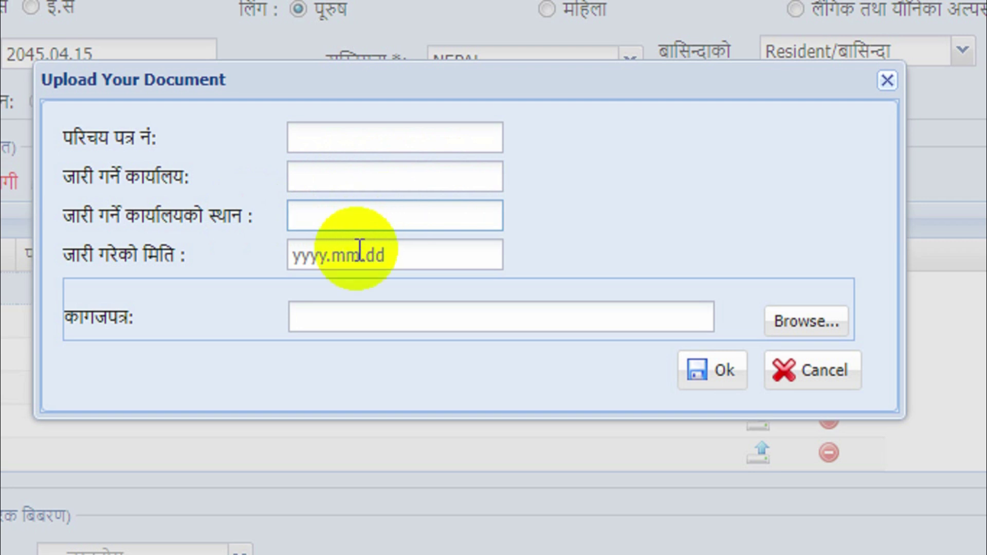
click(411, 257)
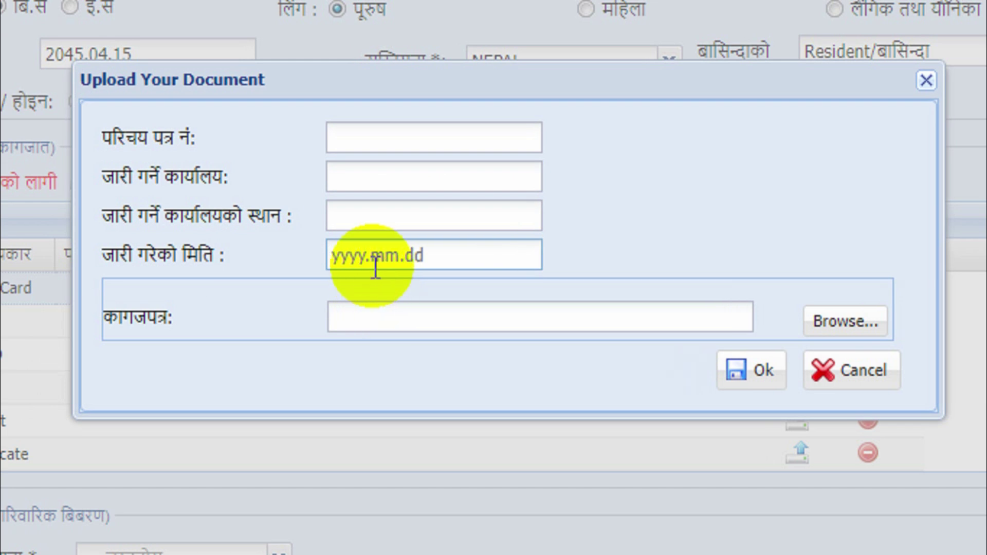
text(20)
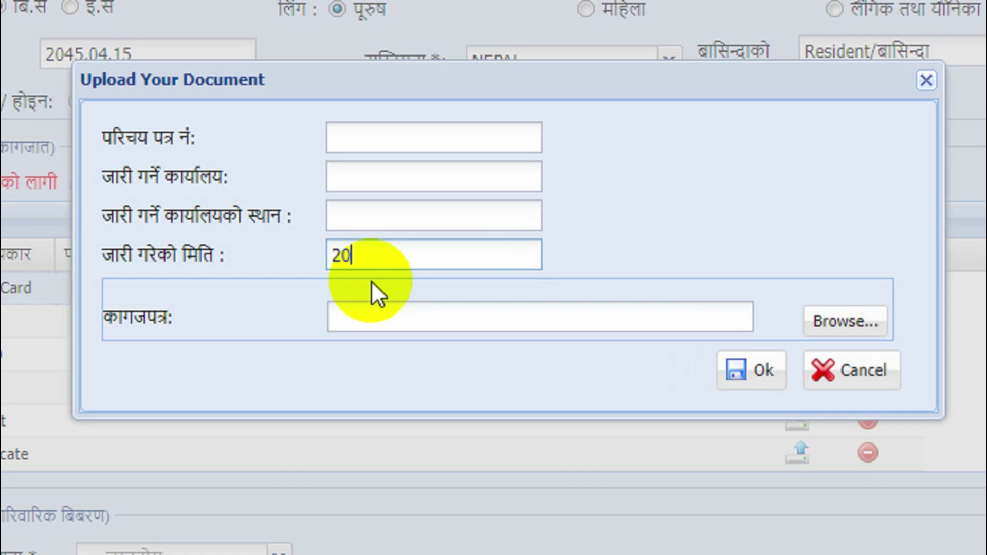
text(45.04.15)
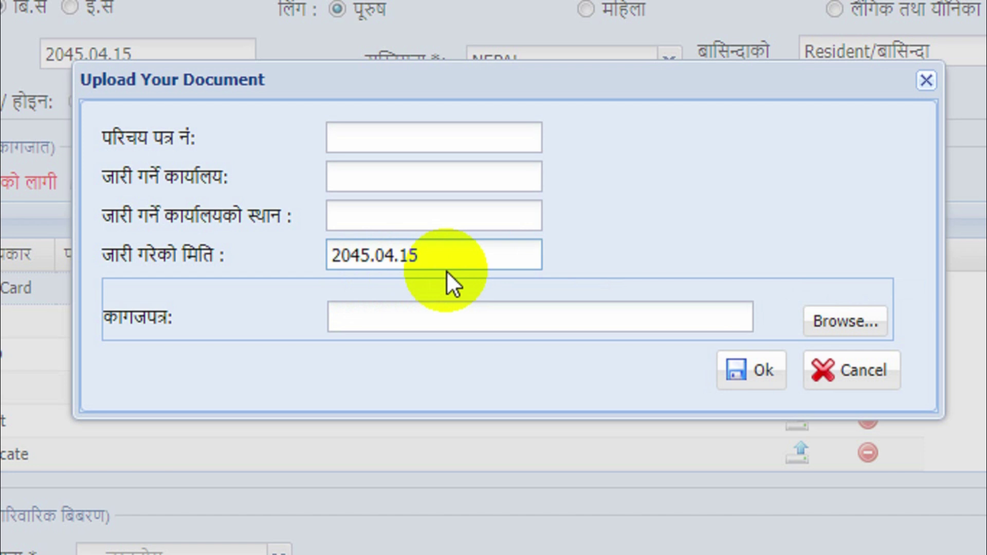
key(BackSpace)
key(BackSpace)
key(BackSpace)
key(BackSpace)
key(BackSpace)
key(BackSpace)
key(BackSpace)
key(BackSpace)
key(BackSpace)
key(BackSpace)
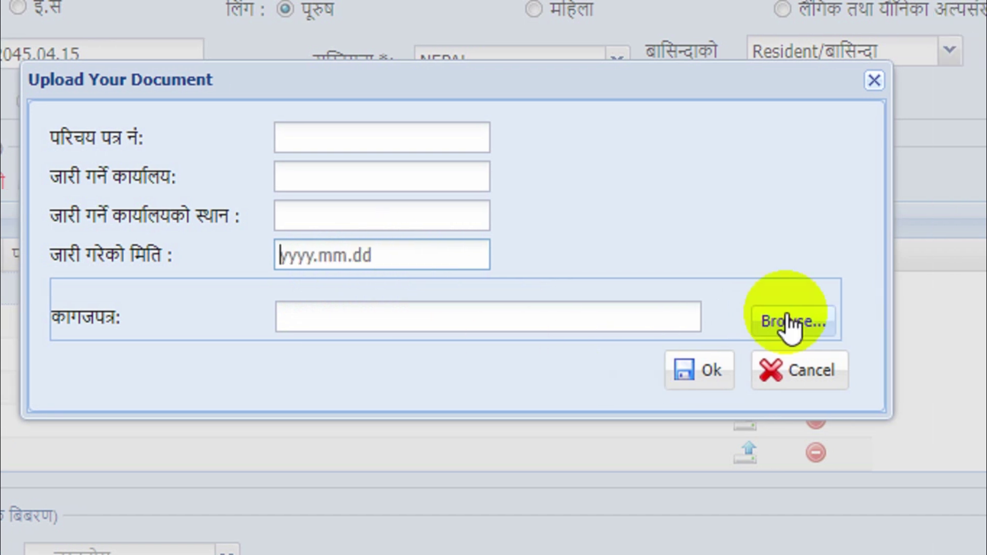
click(786, 323)
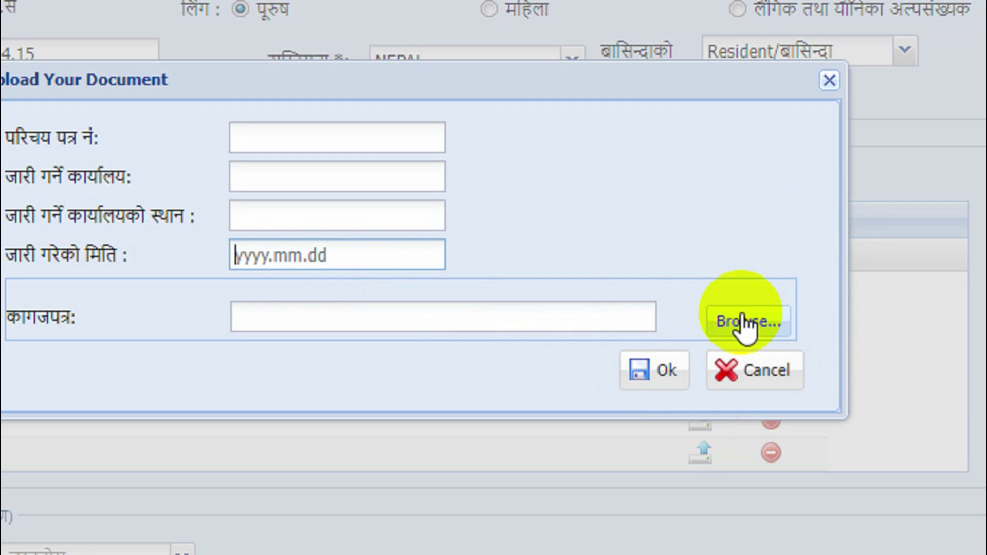
click(742, 315)
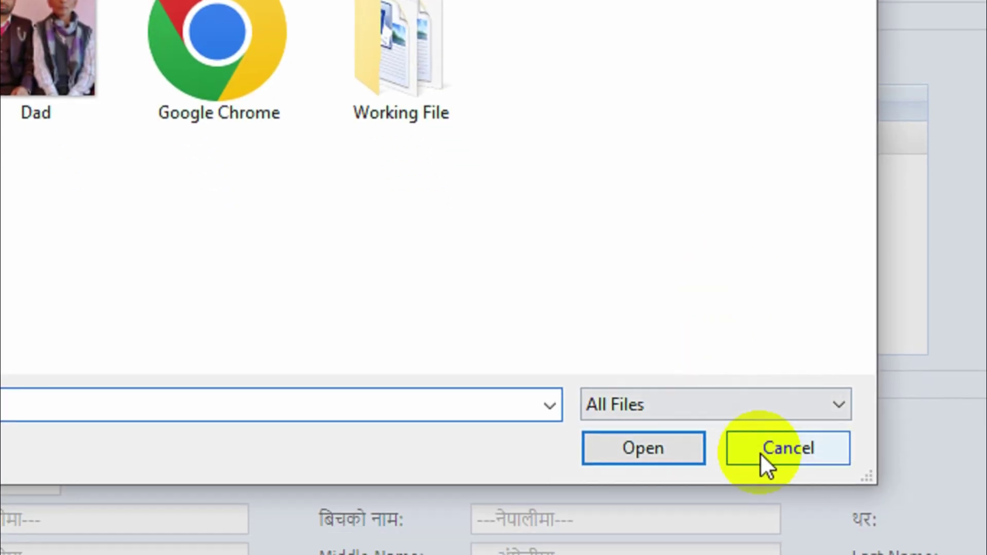
click(760, 452)
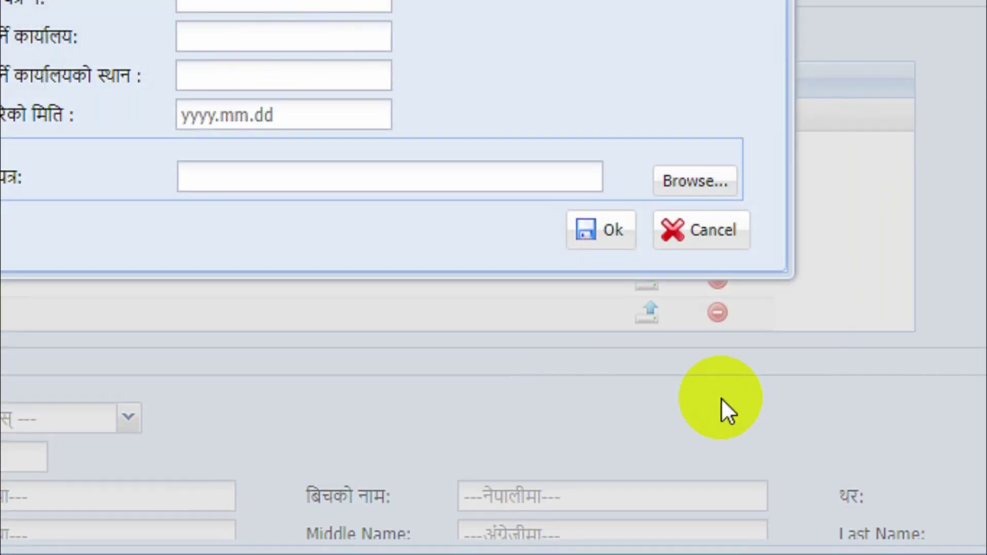
click(606, 241)
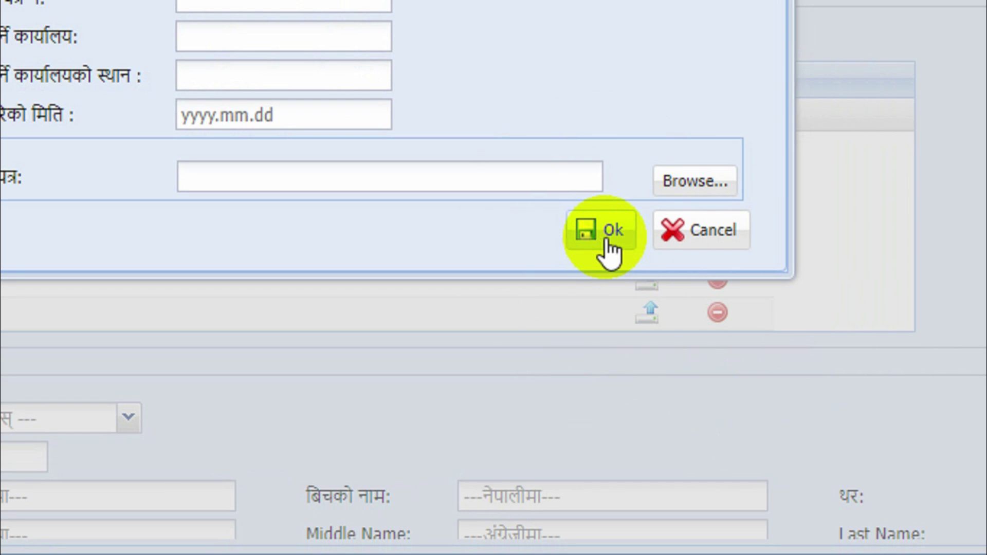
click(701, 242)
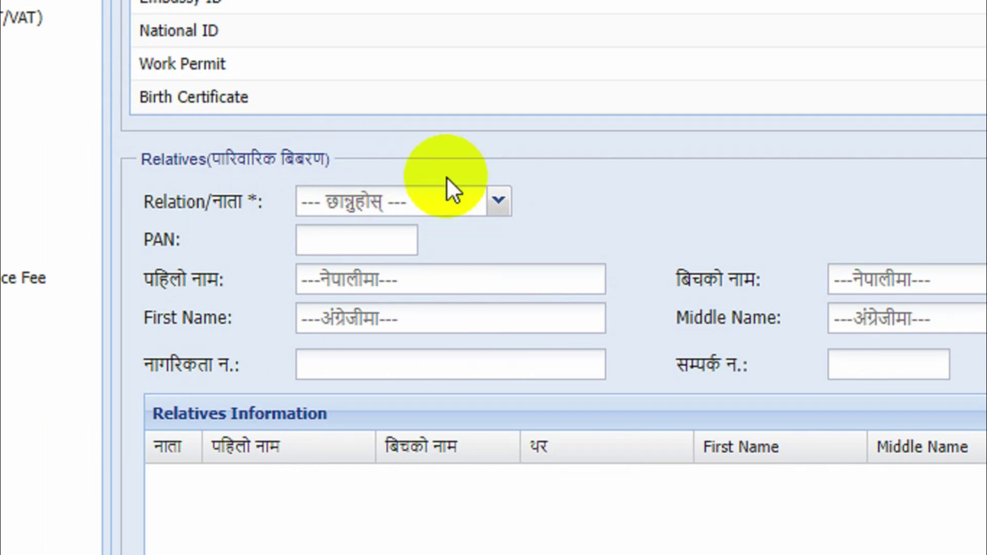
- Pick बुवा as the relation and fill the relative's PAN, names and citizenship number
click(498, 208)
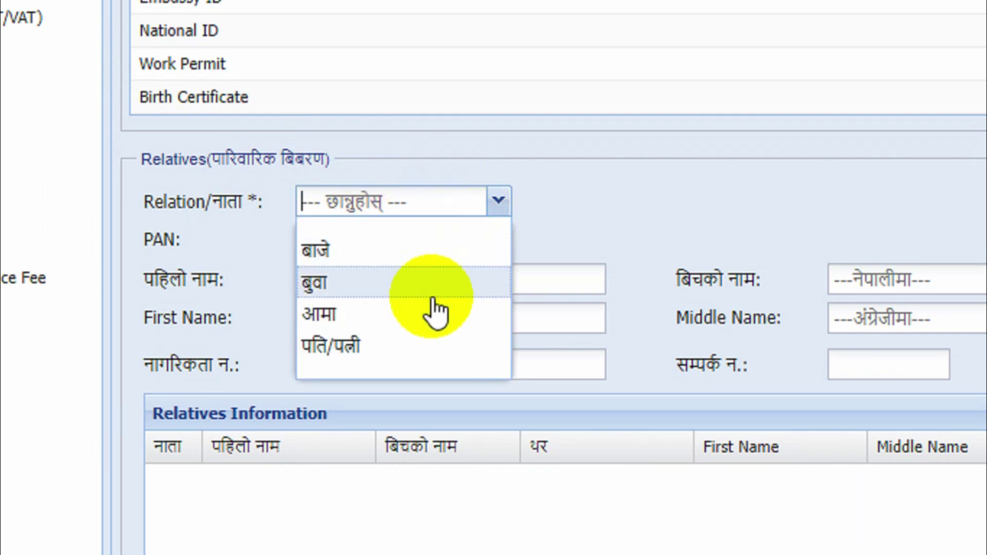
click(391, 283)
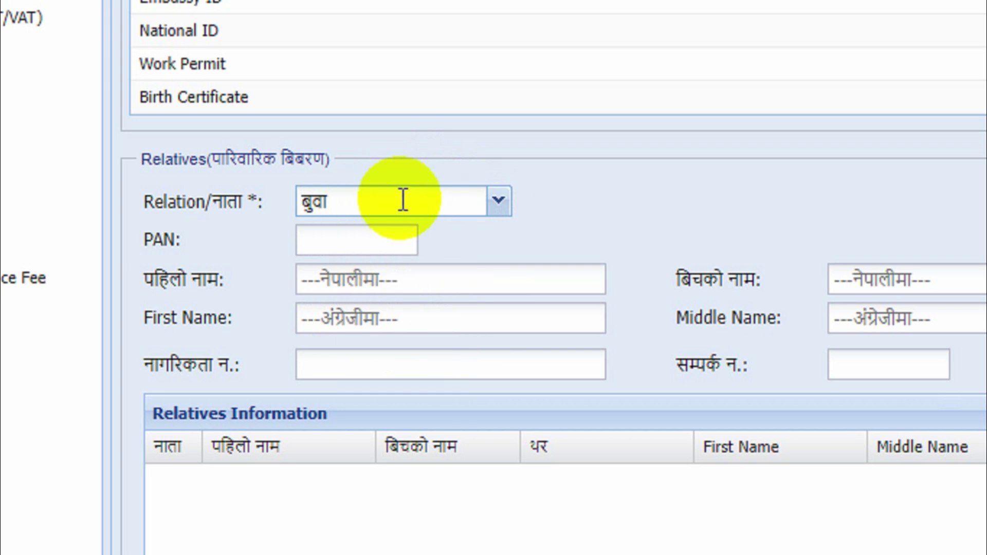
click(355, 254)
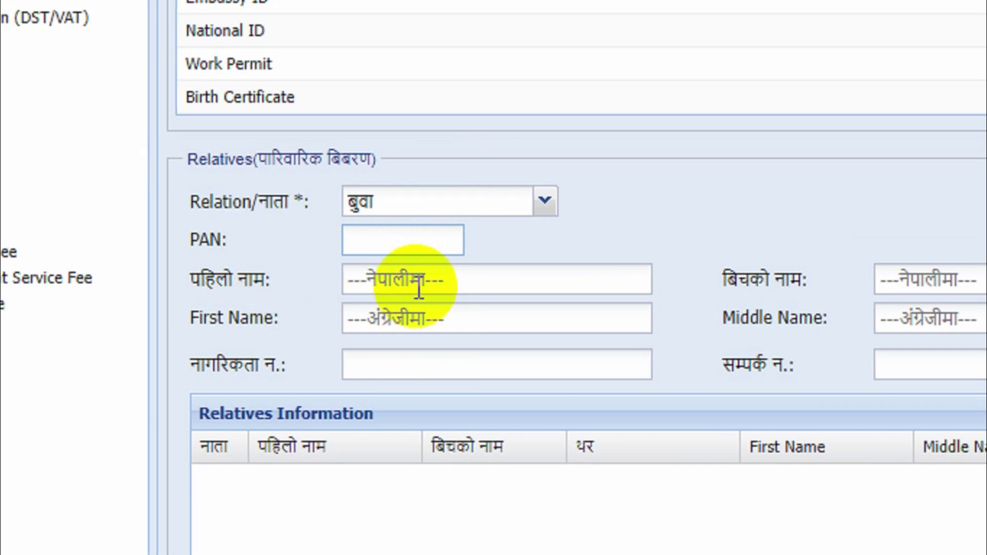
click(456, 282)
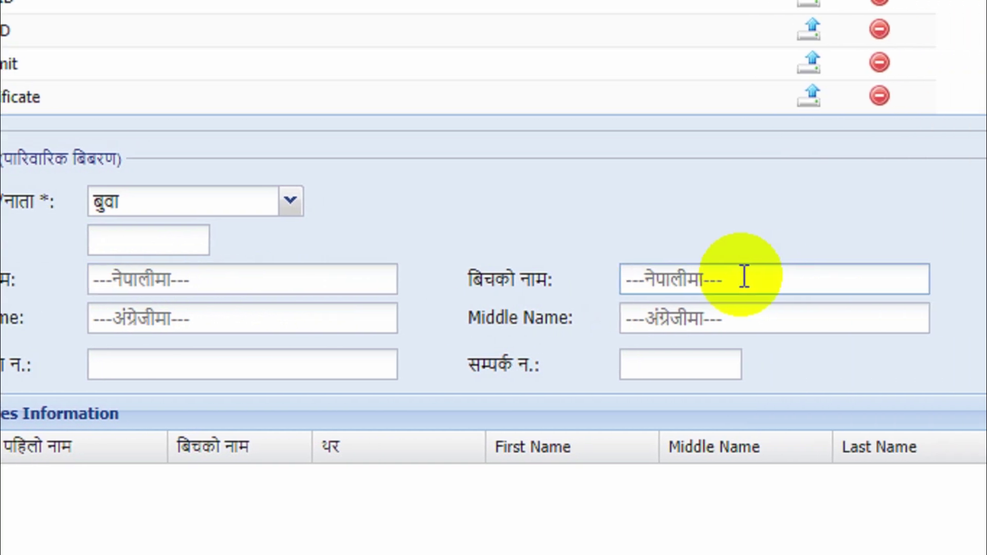
click(888, 278)
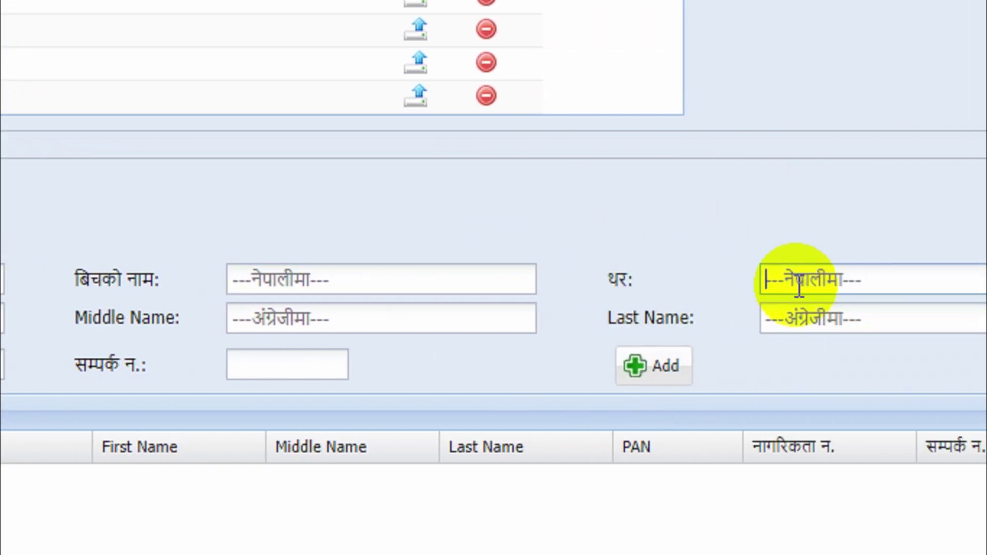
click(986, 285)
click(0, 323)
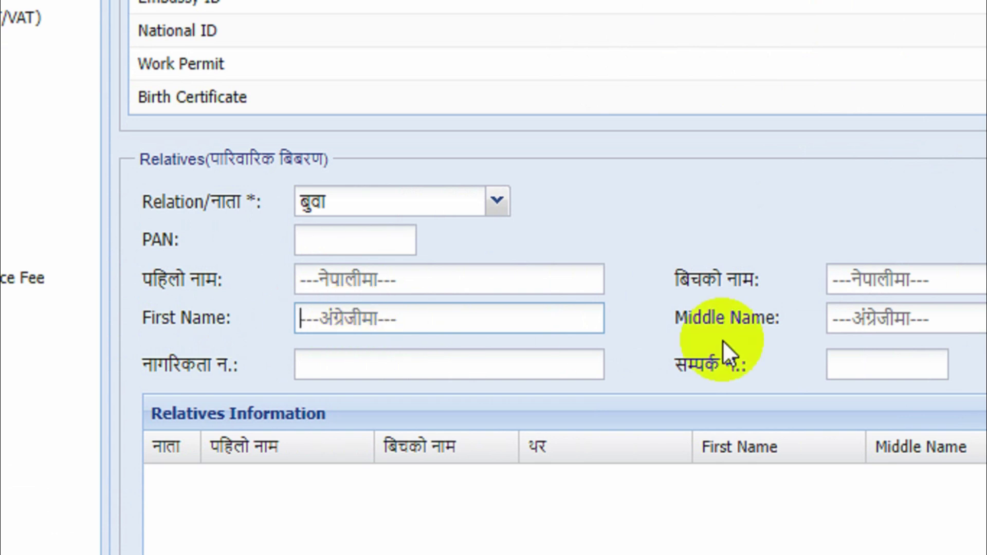
click(864, 319)
click(986, 318)
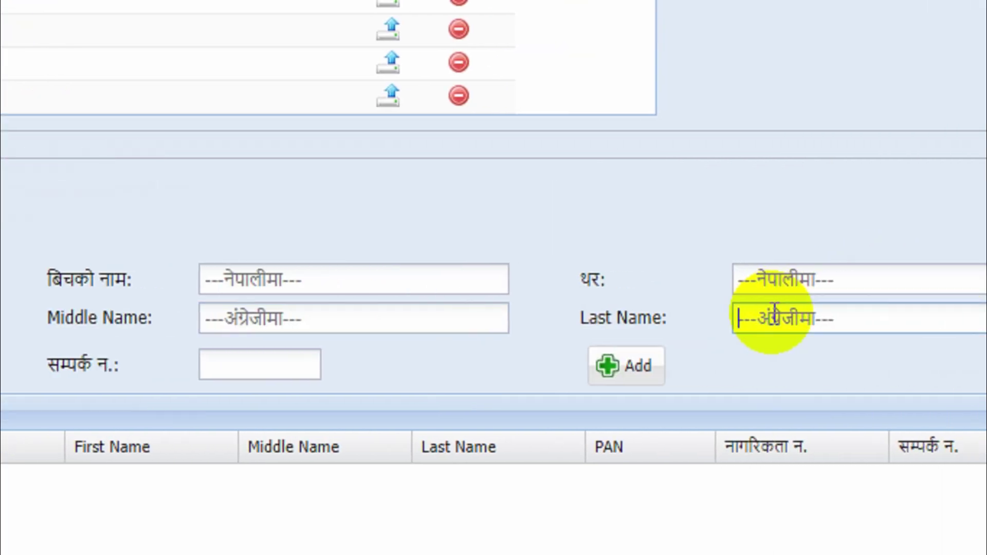
click(248, 358)
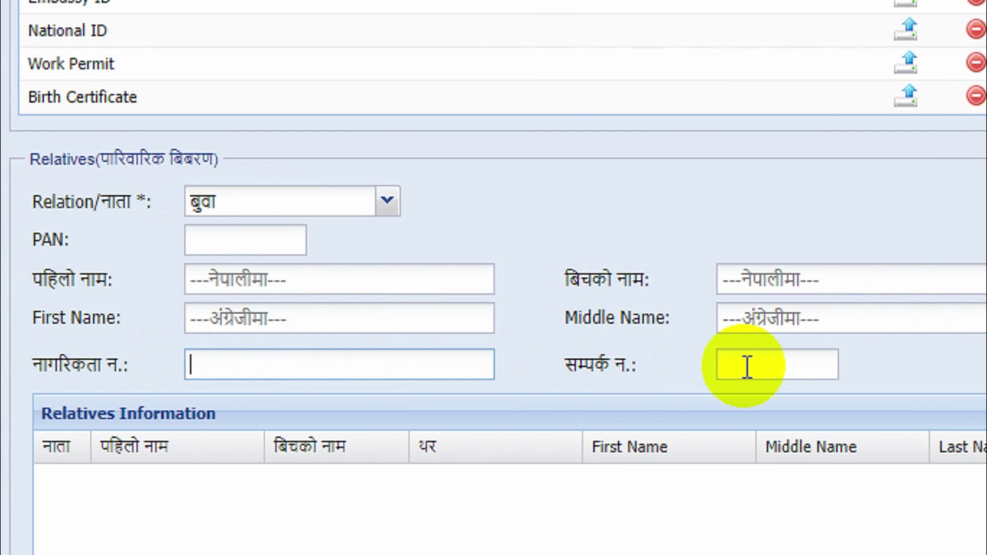
- Recheck the Relation/नाता list, leaving बुवा selected, and review the Relatives section
click(384, 201)
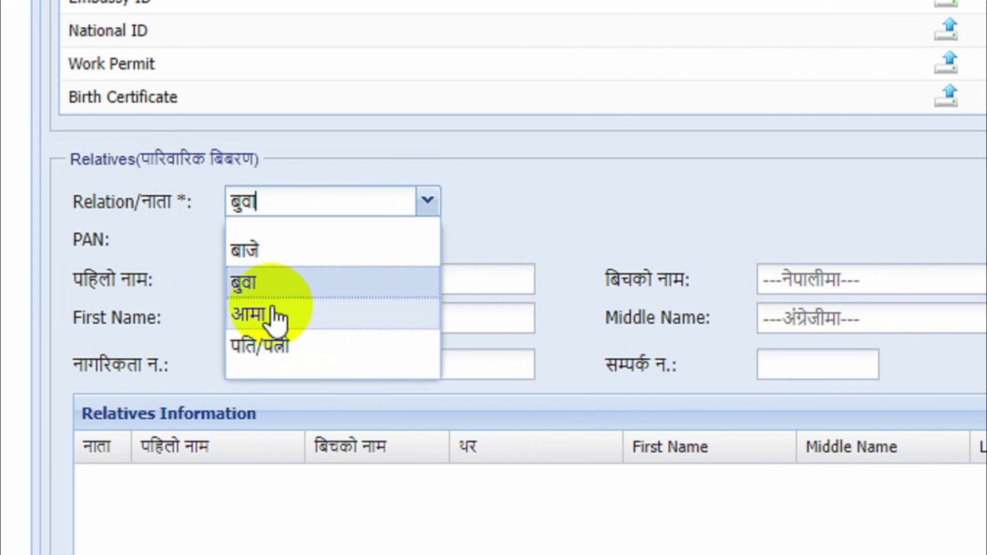
click(498, 204)
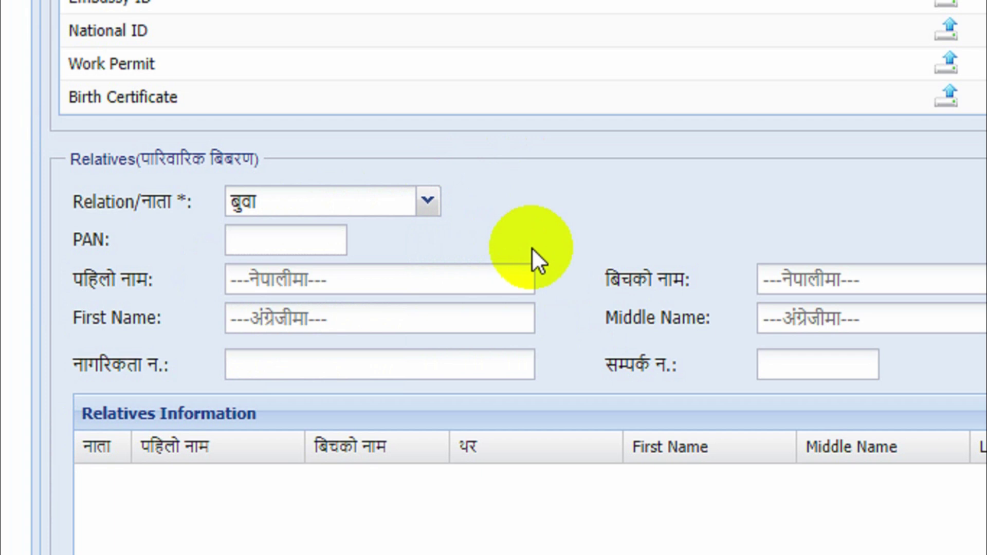
scroll(664, 332, down, 5)
scroll(651, 280, down, 2)
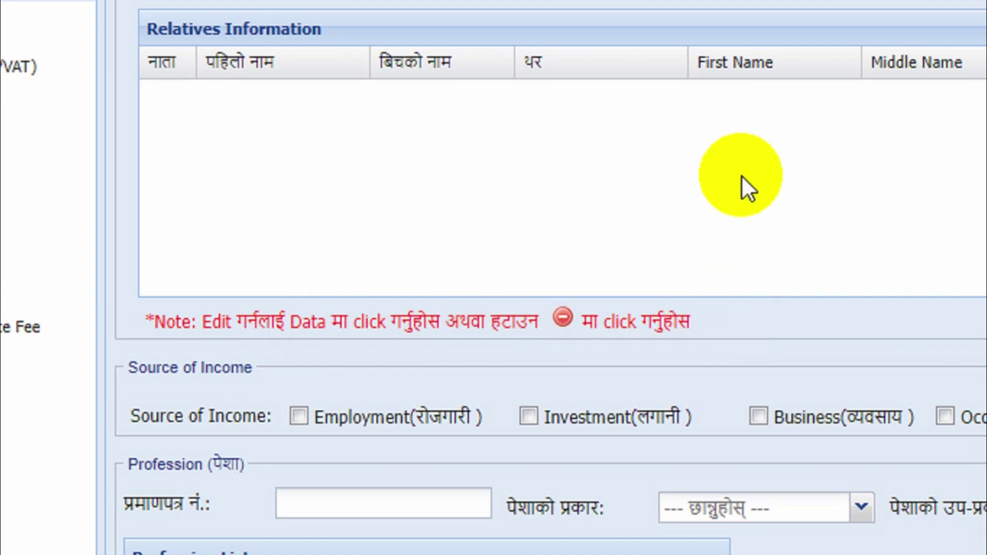
scroll(741, 175, up, 3)
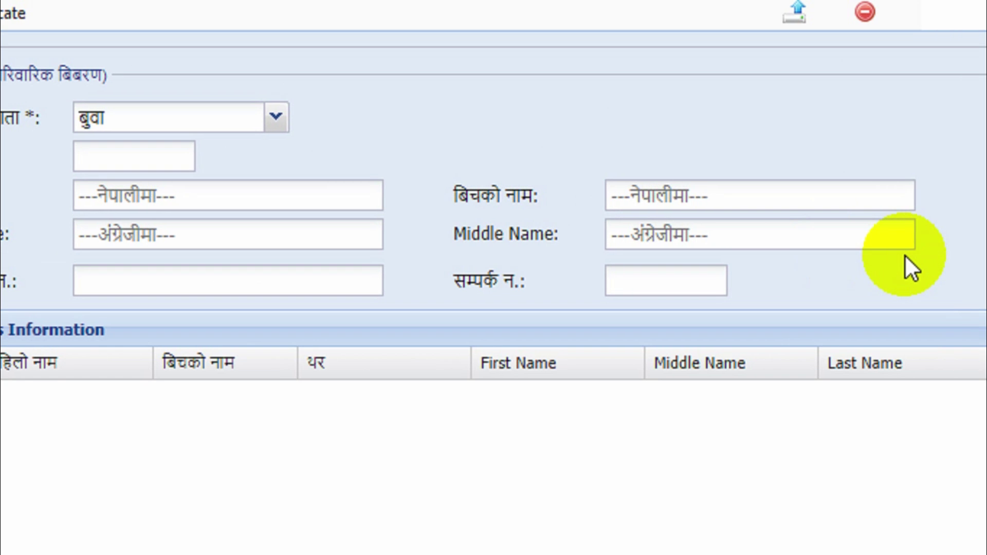
- Try adding the relative, then tick Others(अन्य) under Source of Income and fill its fields
click(774, 294)
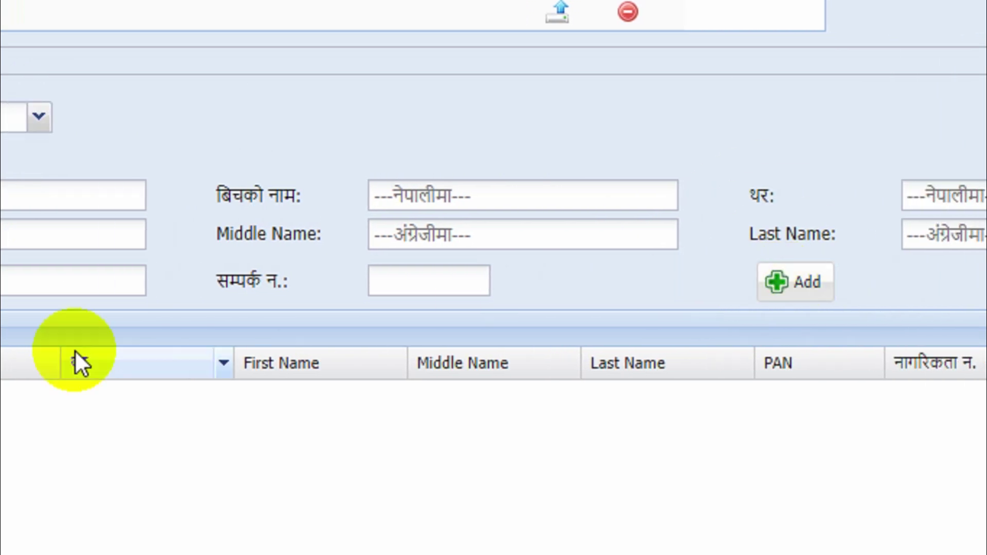
scroll(326, 398, down, 5)
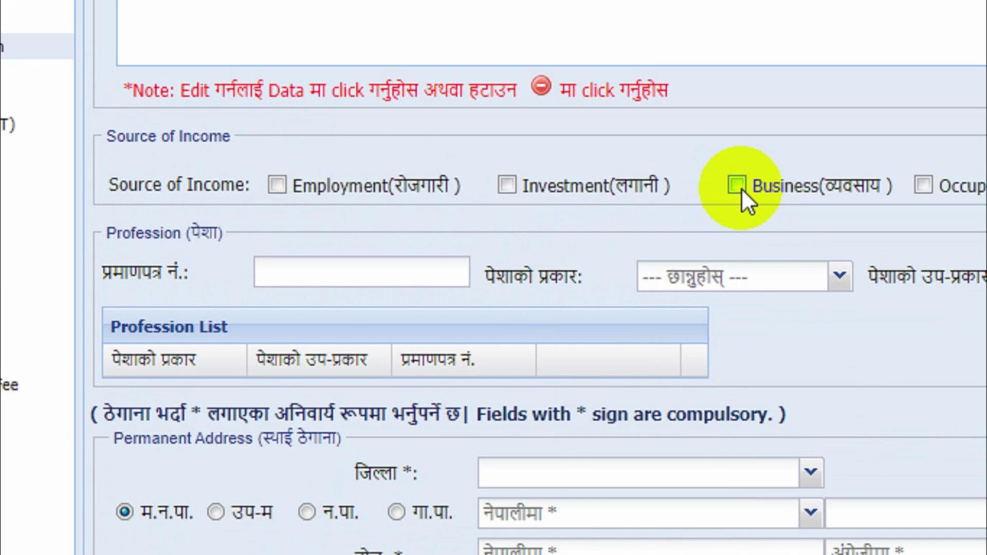
click(760, 188)
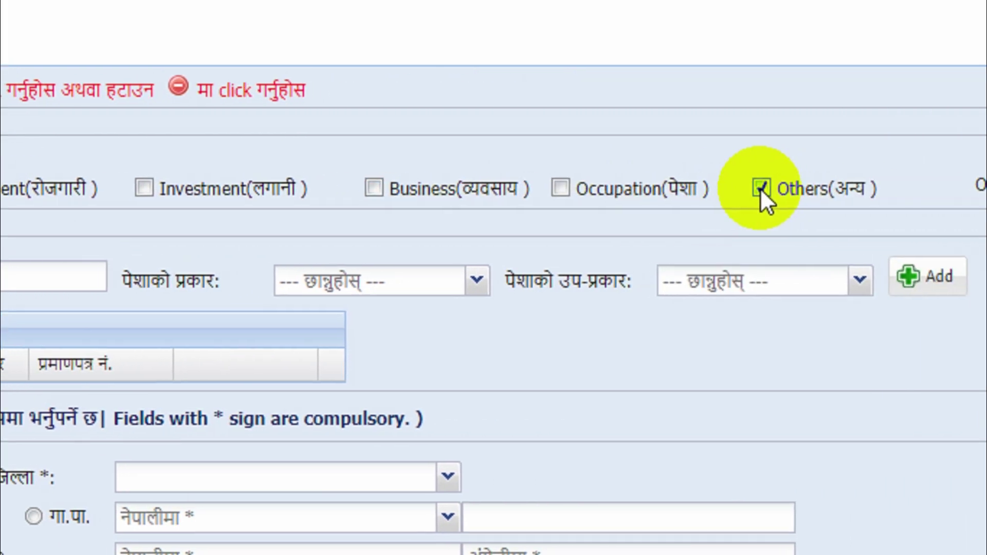
click(844, 190)
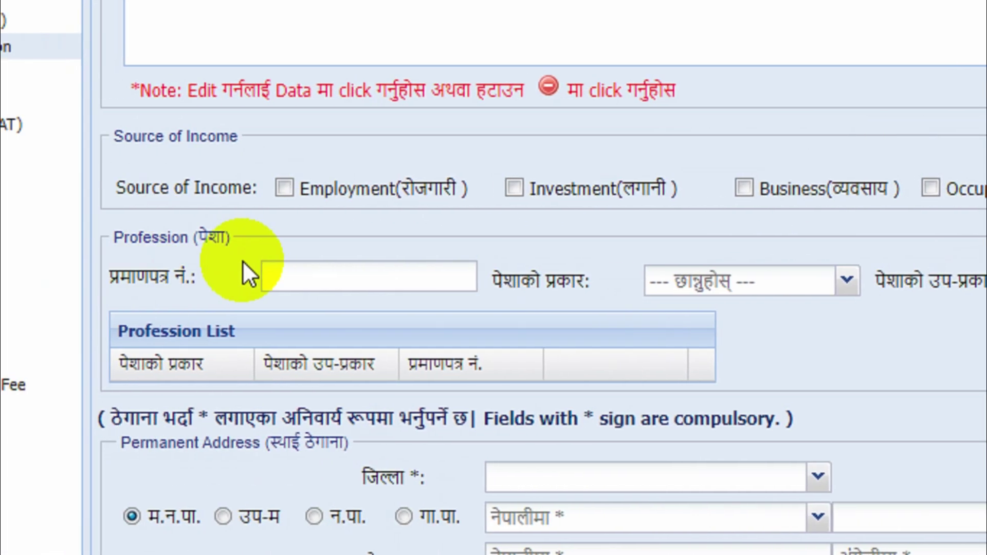
click(330, 273)
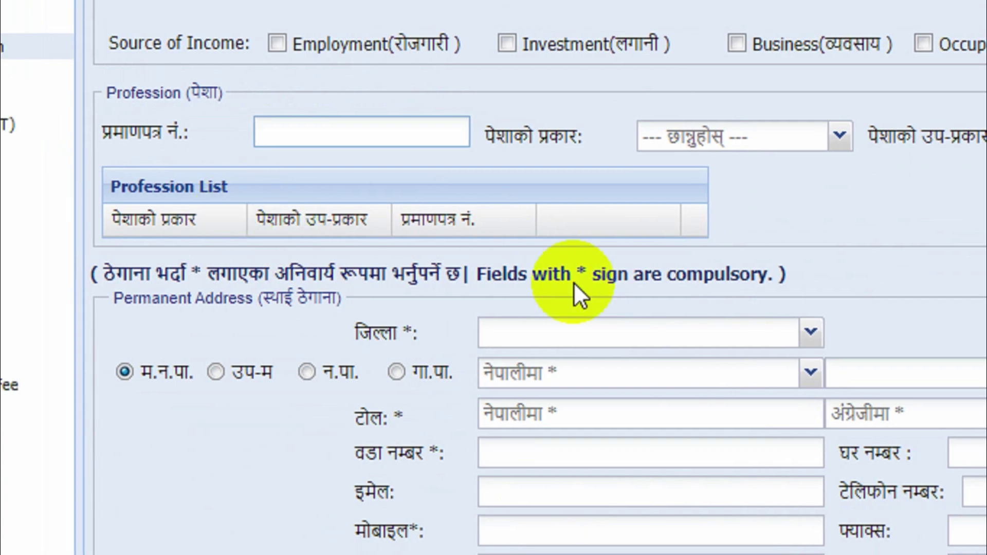
- Set the permanent address district to बारा and the municipality to निजगढ
scroll(574, 282, down, 3)
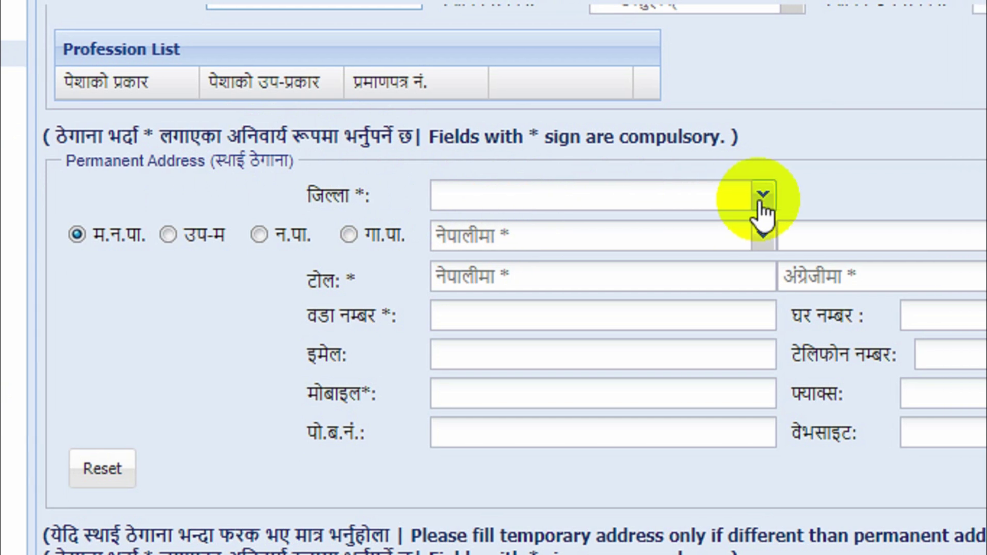
click(799, 195)
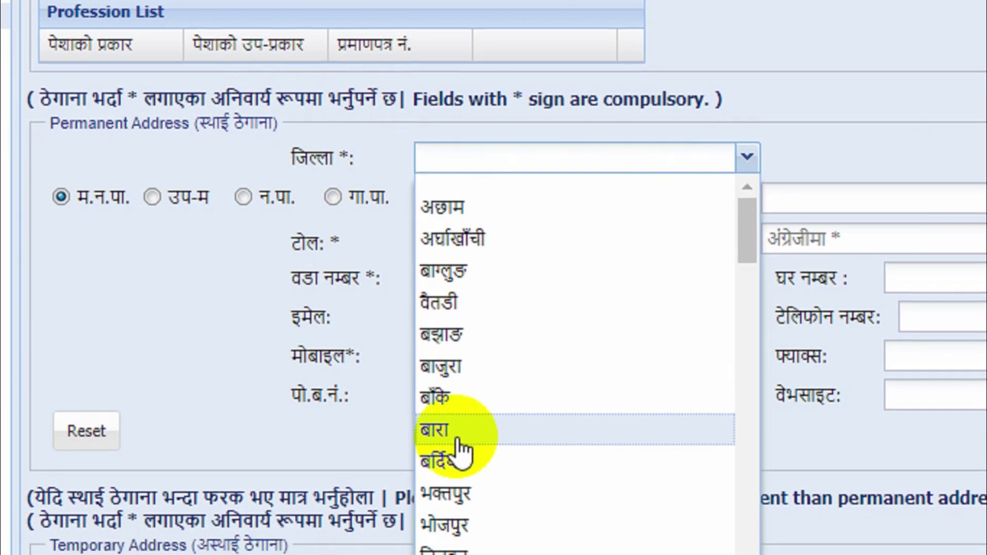
click(451, 467)
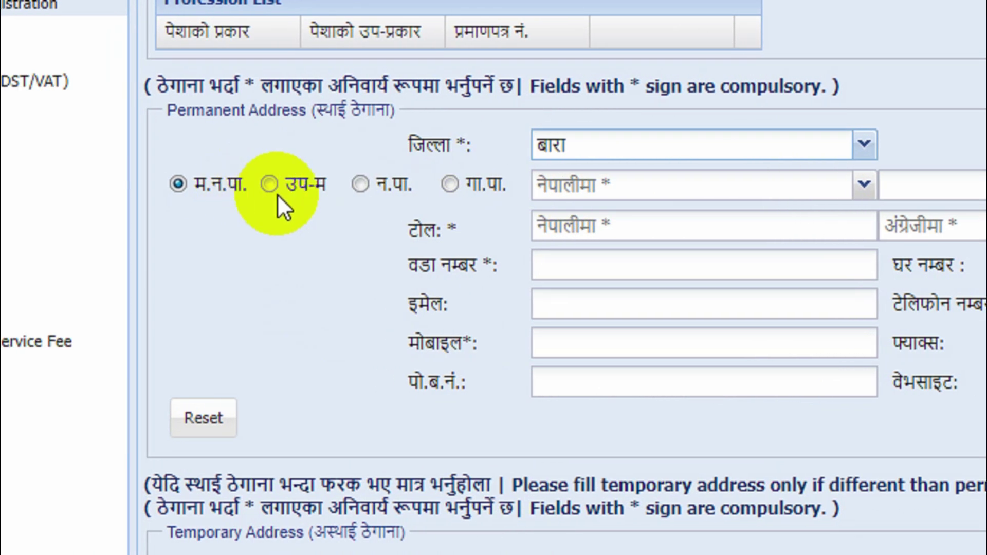
click(644, 187)
click(864, 184)
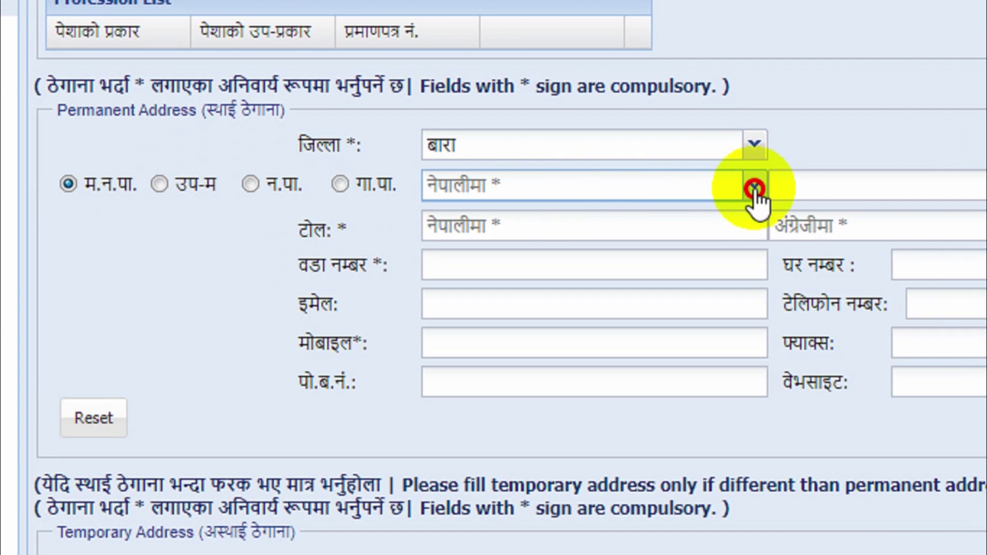
click(506, 260)
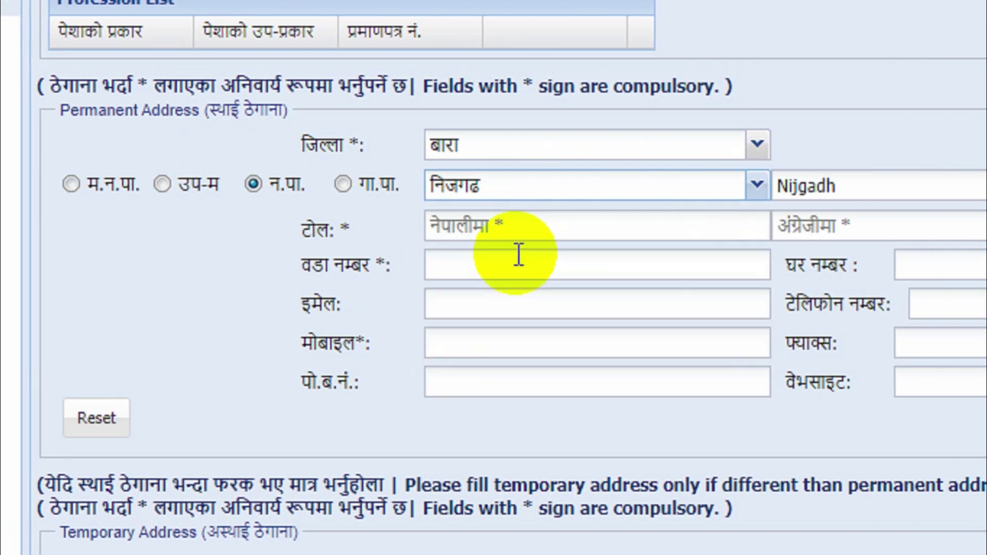
click(578, 218)
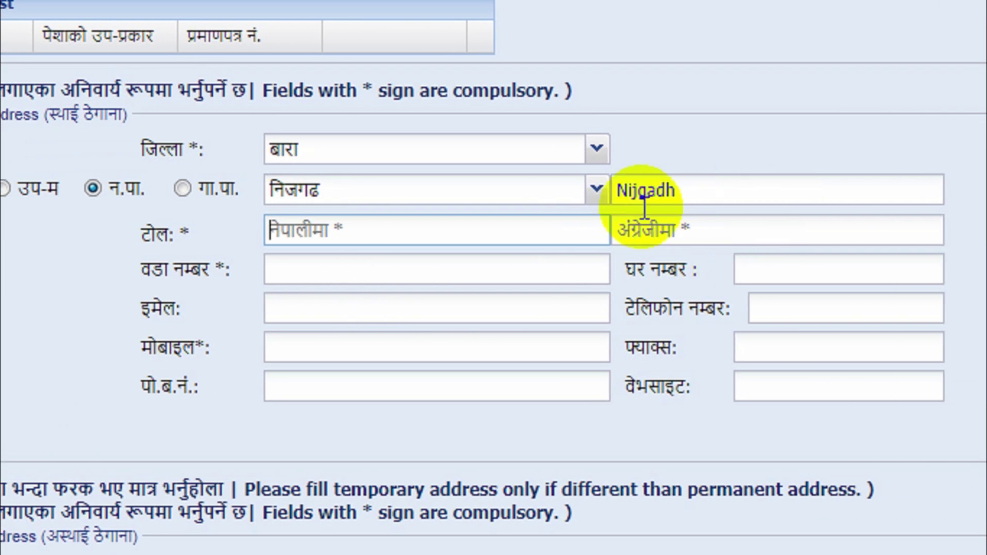
- Fill in the permanent address tole, ward number, e-mail and mobile number fields
click(693, 228)
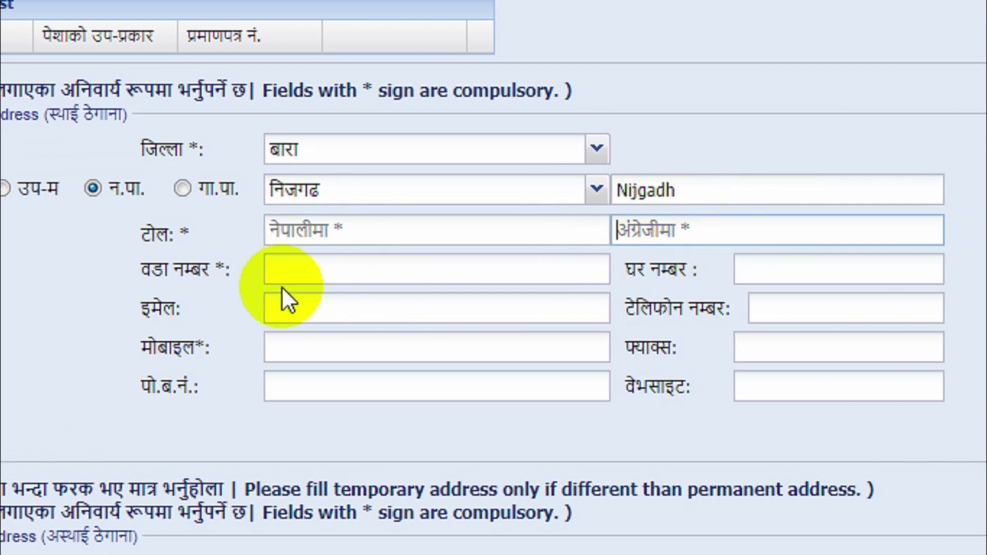
click(293, 269)
click(284, 308)
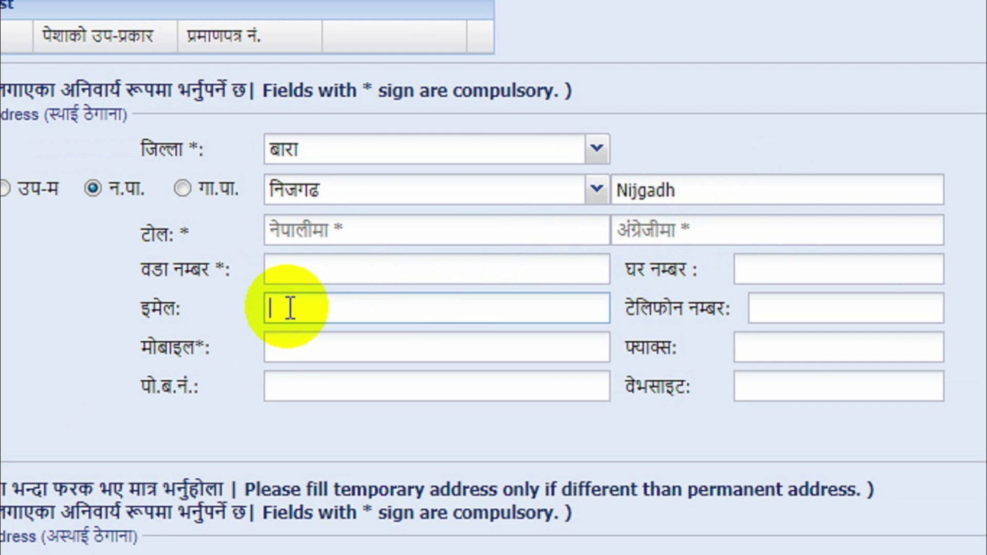
click(307, 354)
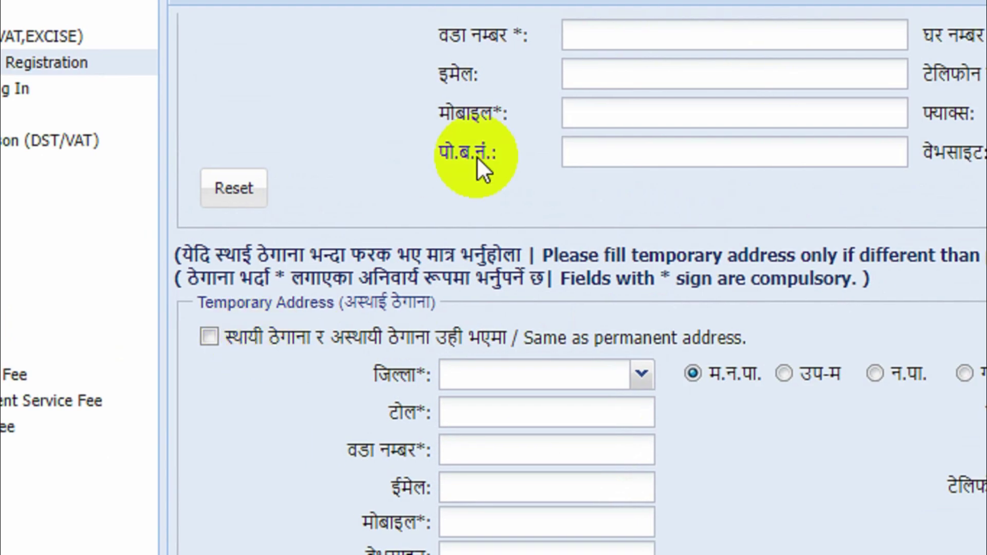
- Scroll past the Temporary and Mailing Address sections down to Bank Account Information
scroll(580, 485, down, 6)
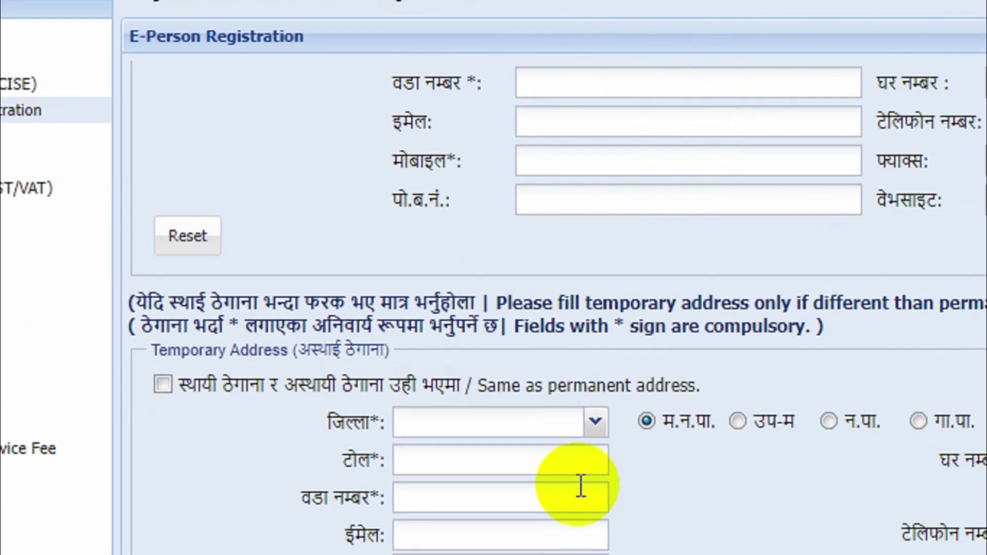
scroll(548, 378, down, 2)
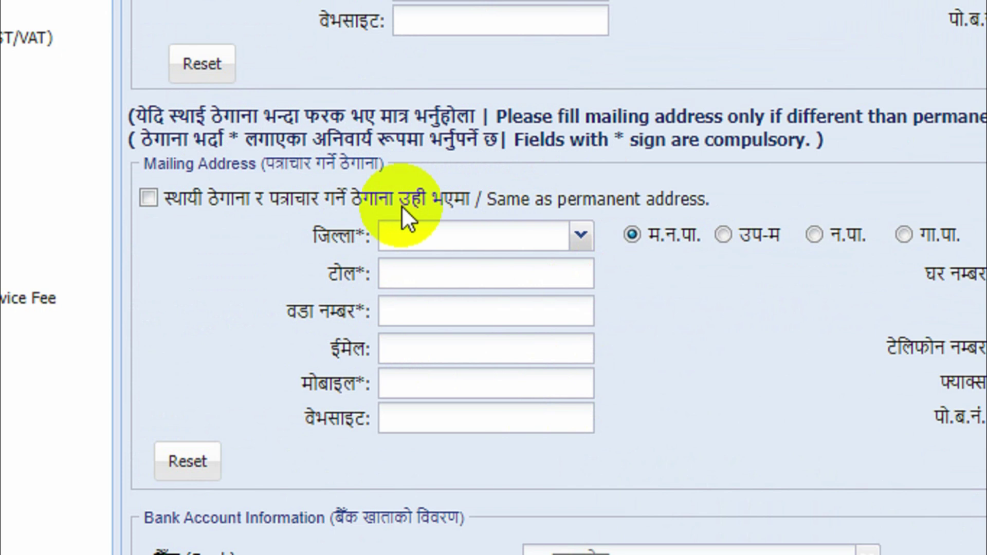
scroll(581, 399, down, 1)
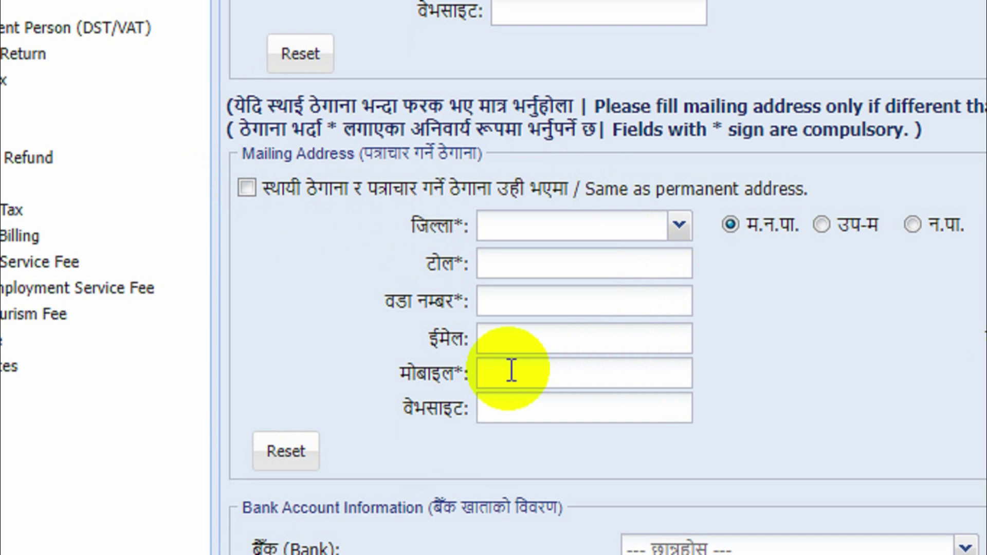
scroll(800, 327, down, 5)
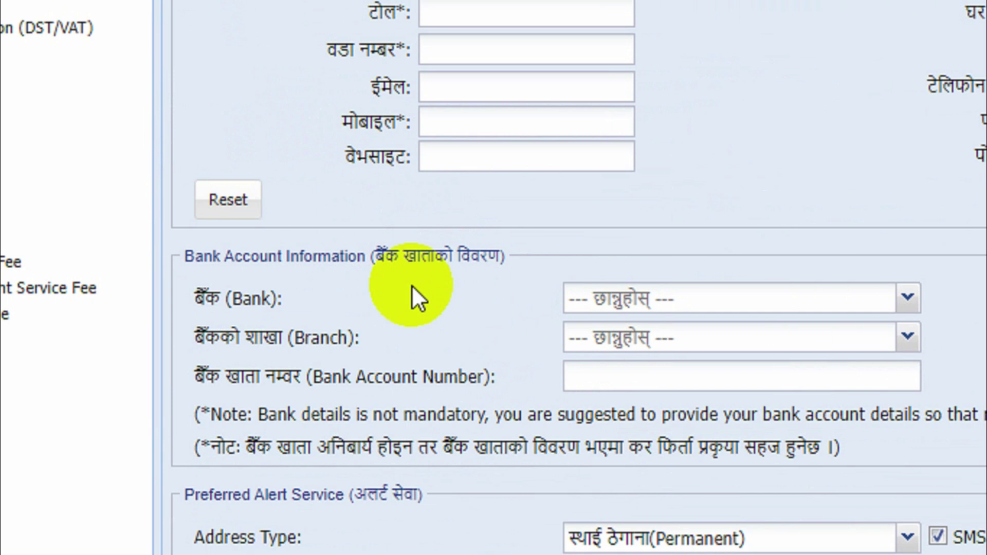
- Choose नेपाल बैंक लिमिटेड as the bank and Trisuli as its branch
click(908, 298)
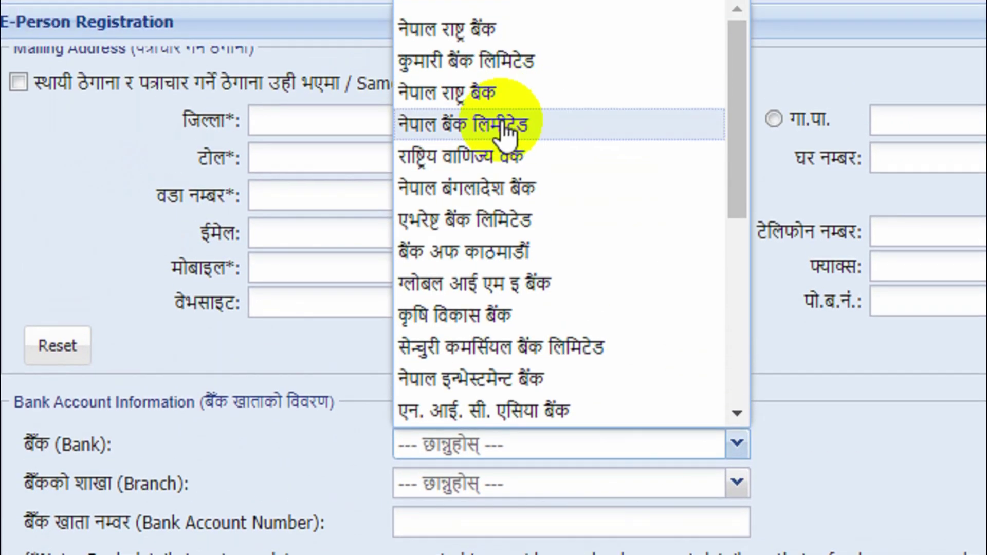
click(397, 117)
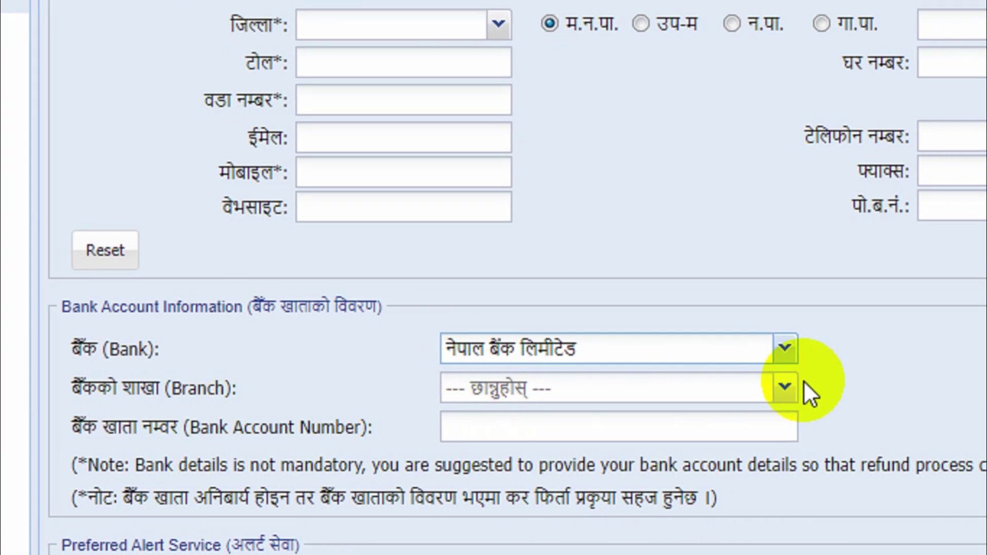
click(785, 389)
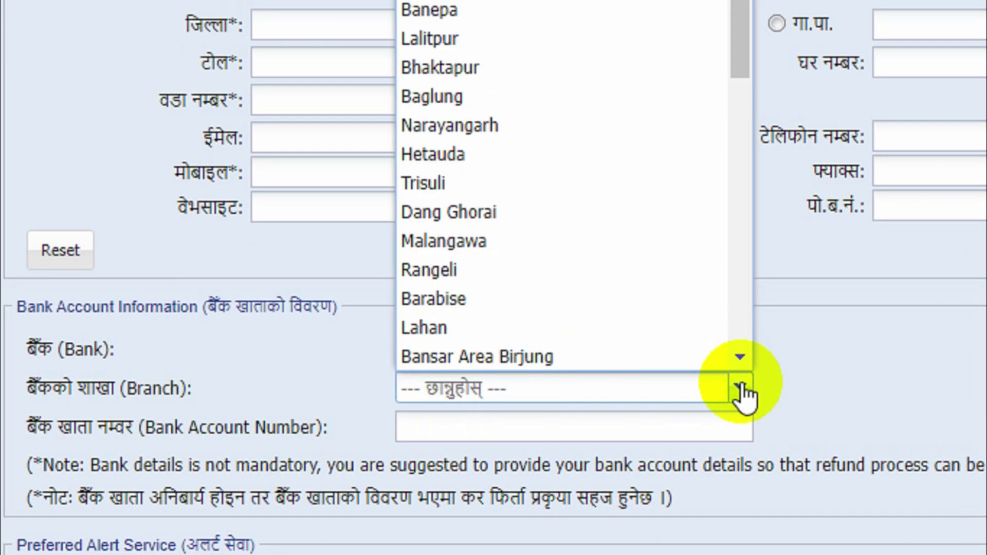
click(497, 183)
click(411, 432)
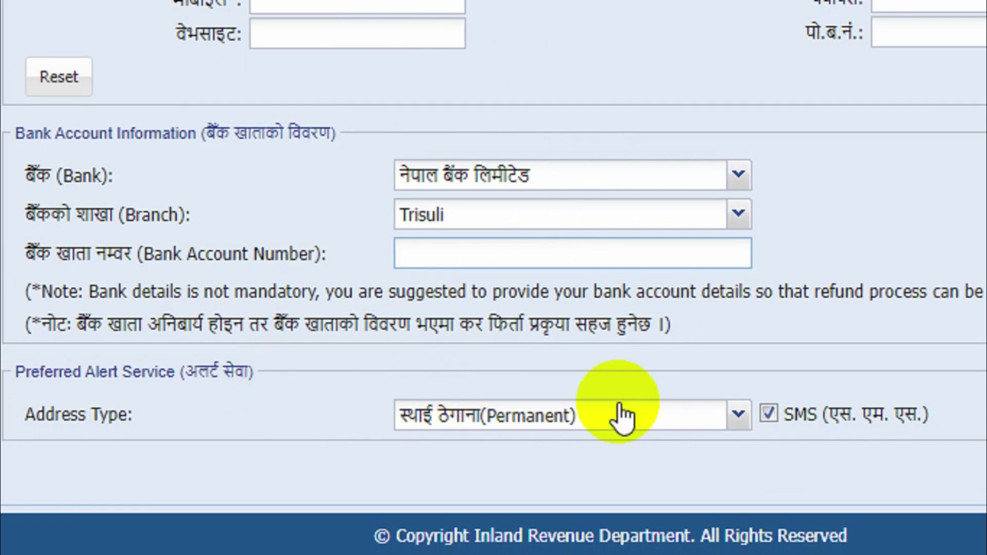
click(723, 421)
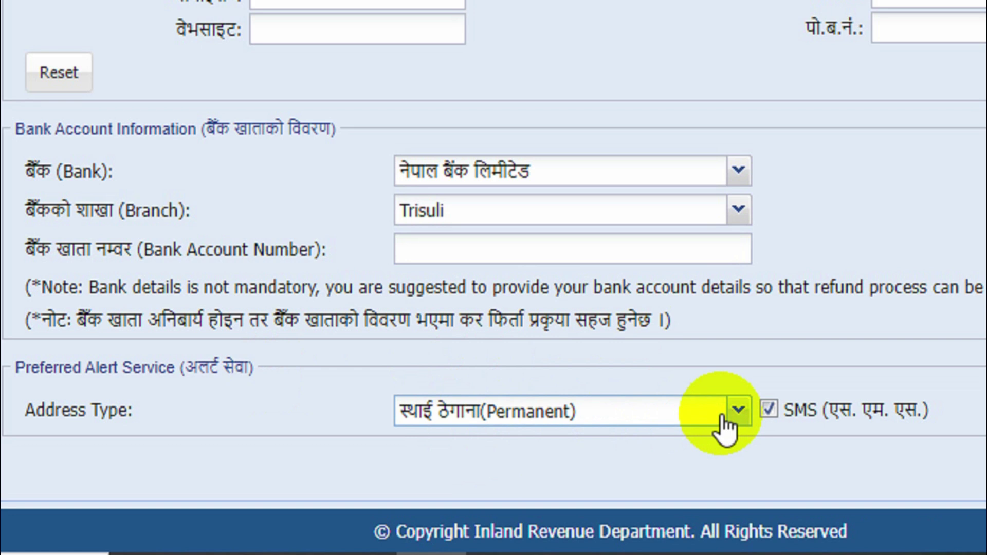
click(507, 329)
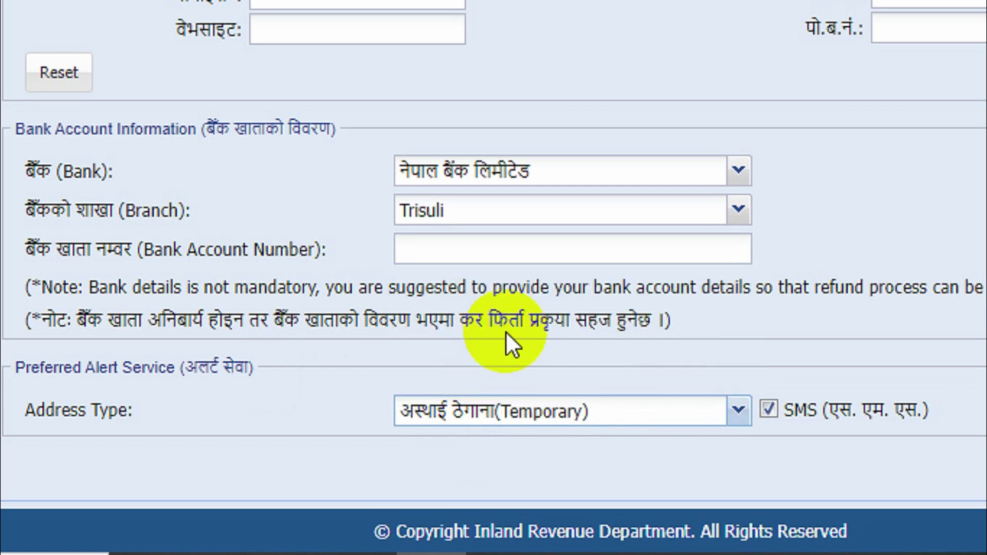
click(701, 414)
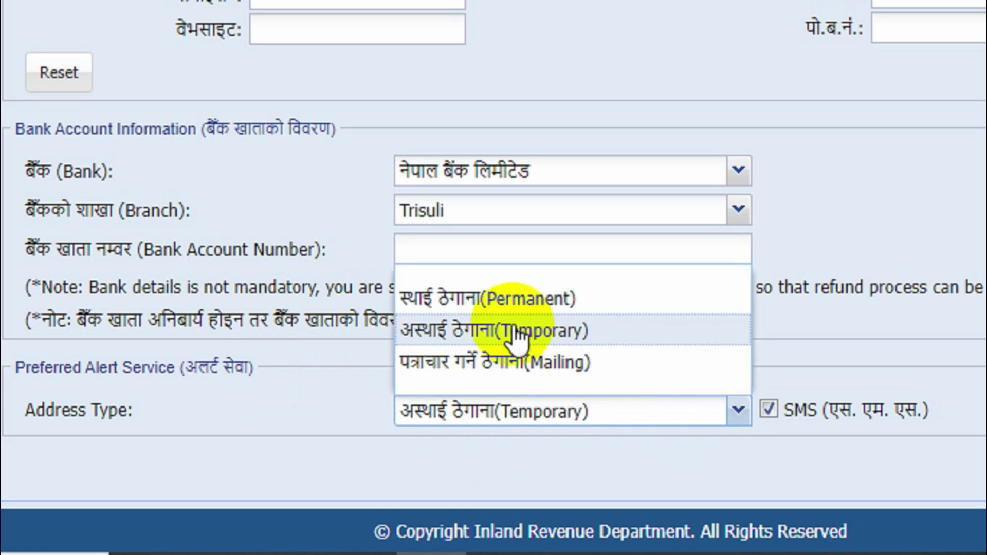
click(496, 297)
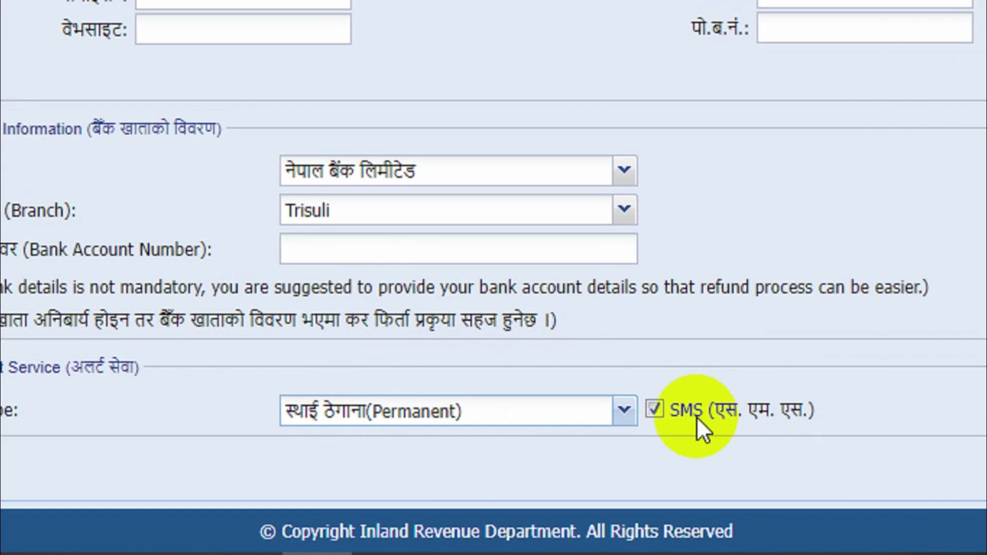
click(696, 416)
click(669, 419)
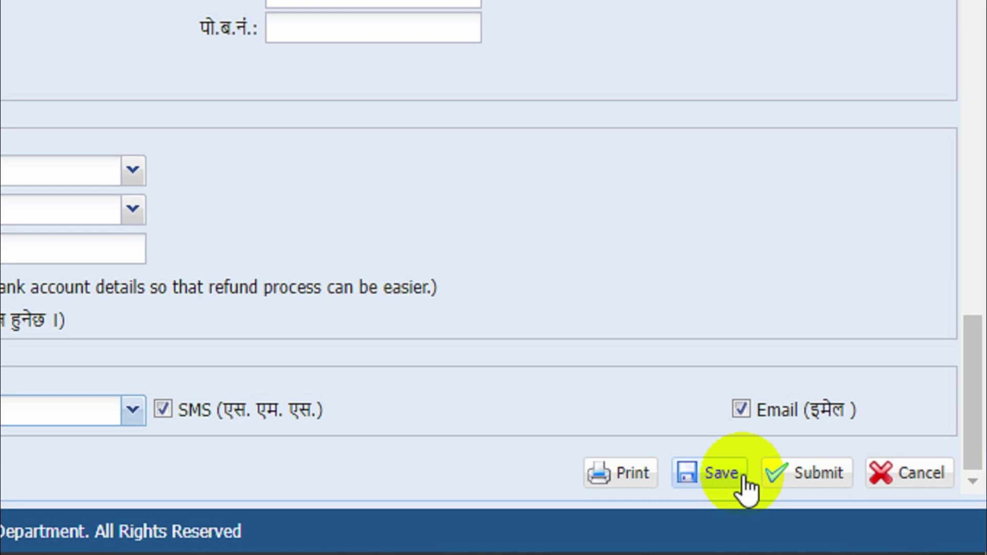
- Submit the form, confirm with Yes, and acknowledge the saved-successfully status message
click(805, 484)
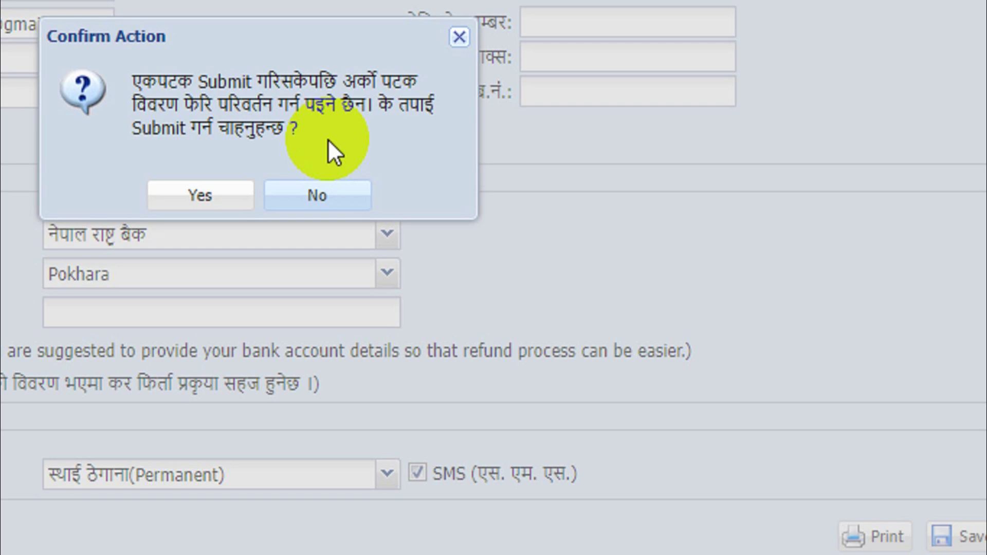
click(223, 194)
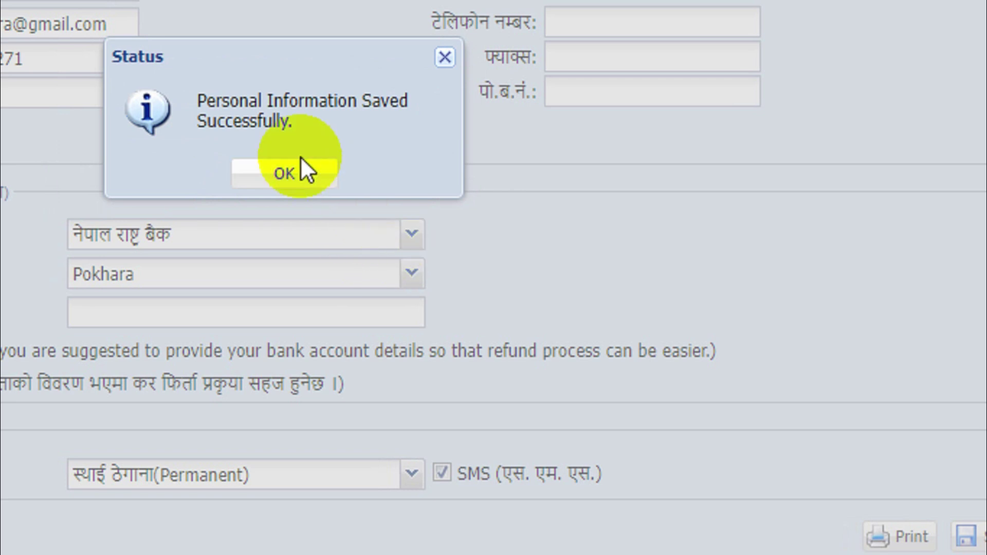
click(302, 174)
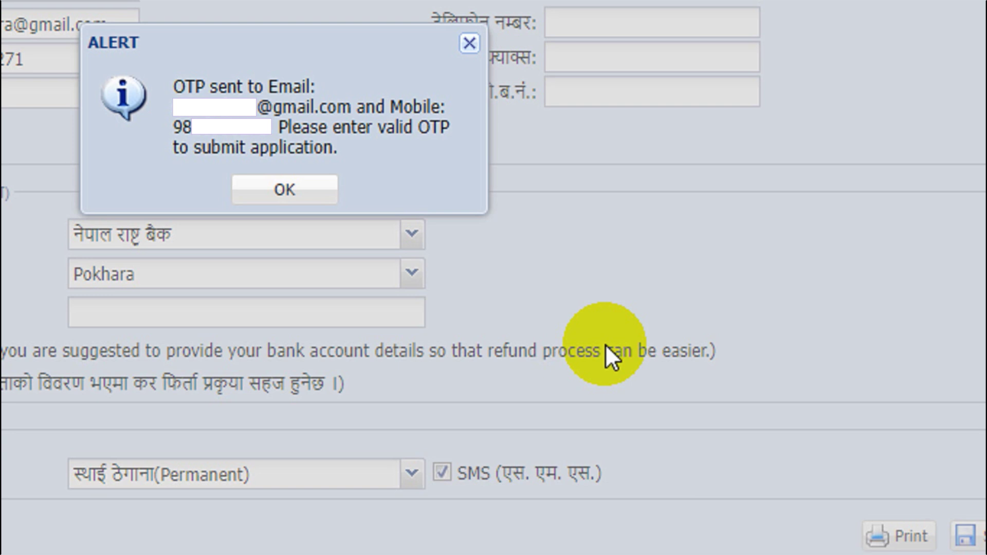
- Dismiss the OTP-sent alert to bring up the empty OTP Verification dialog
click(307, 181)
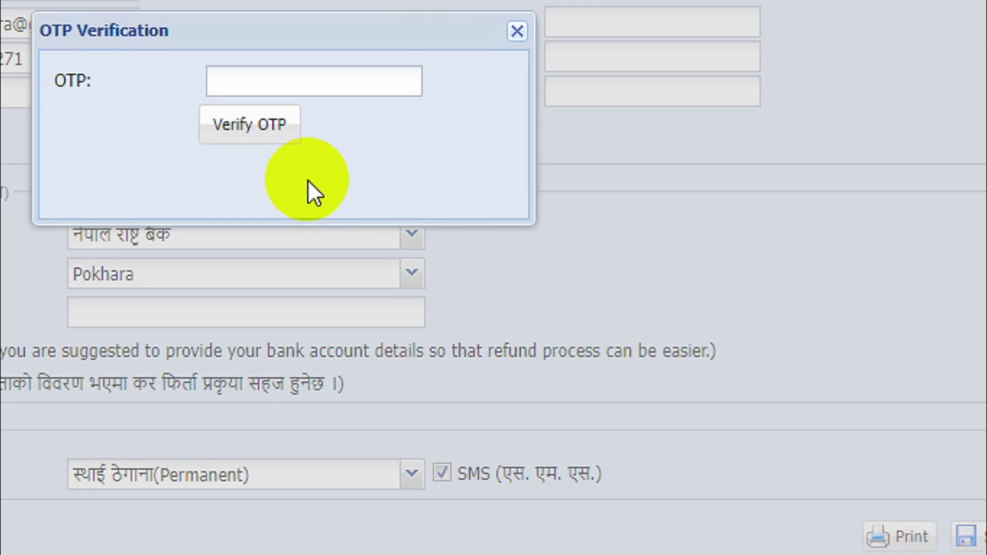